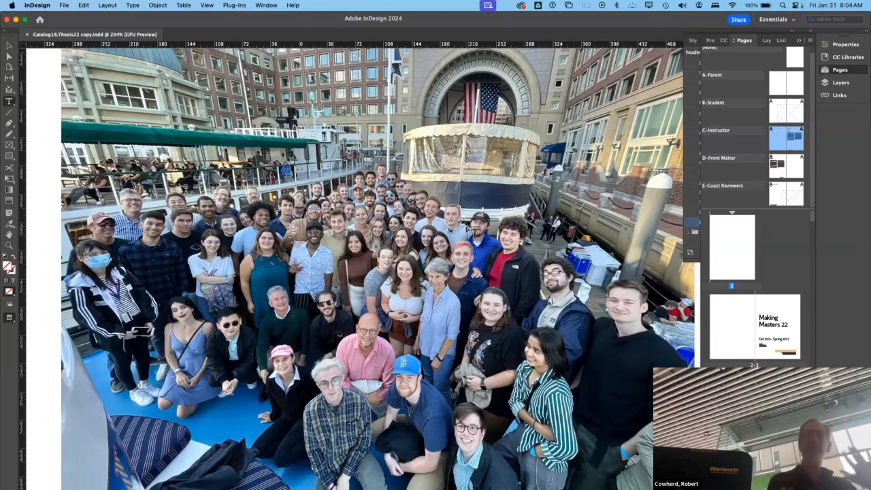
- Look through the catalog's A-Parent pages and its spreads, from the group photo, title and contents to the thesis projects
scroll(476, 232, down, 1)
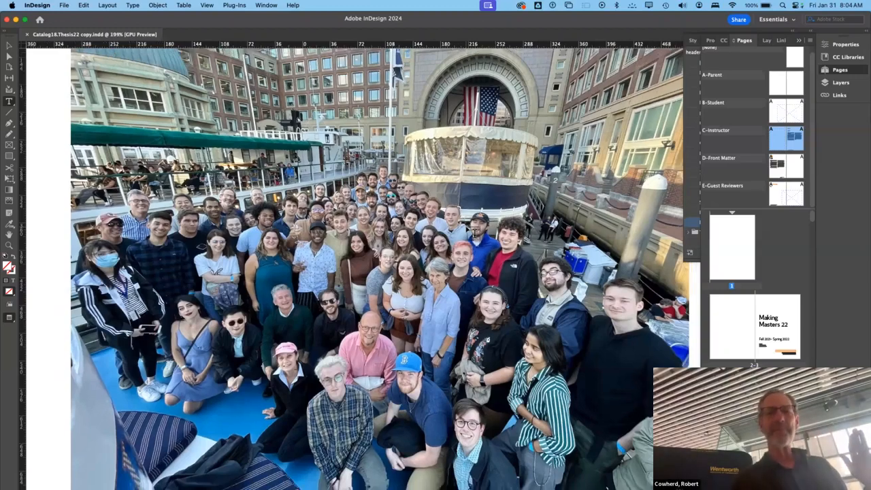
scroll(462, 231, down, 5)
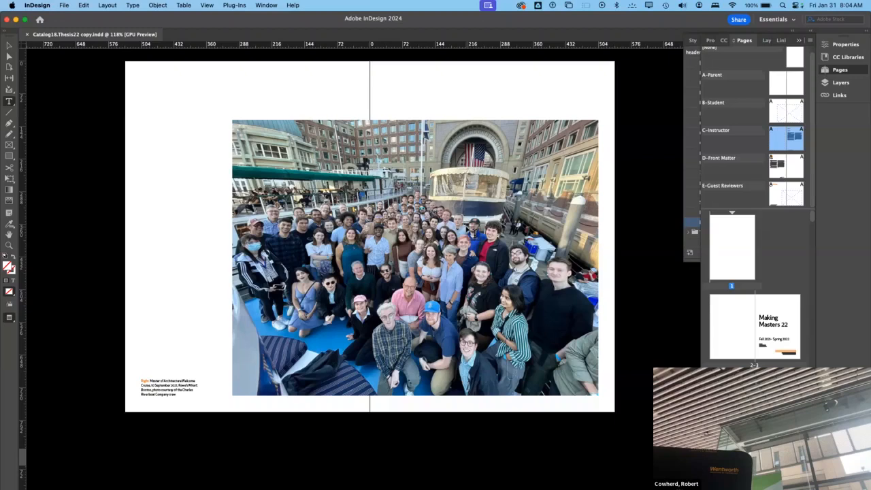
click(778, 83)
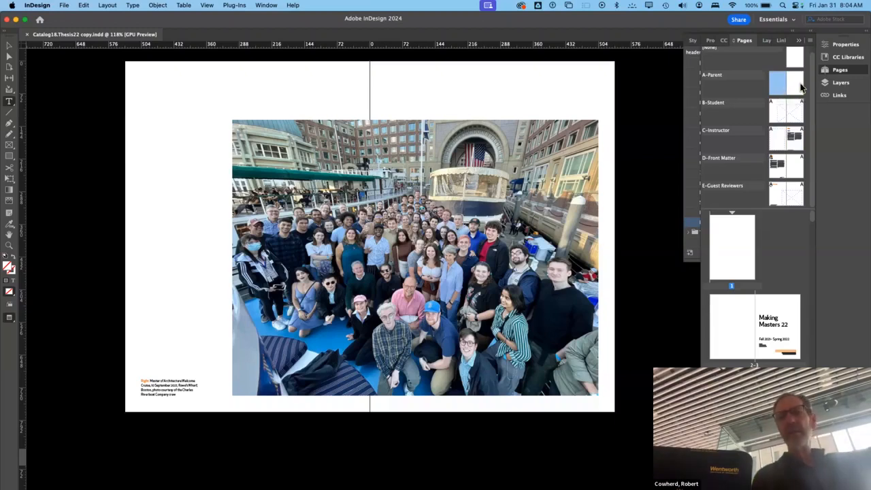
click(792, 92)
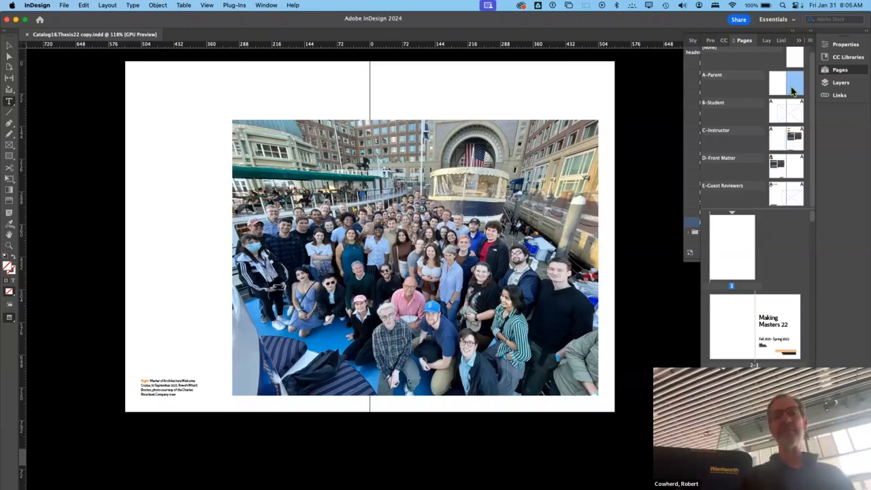
scroll(549, 178, up, 3)
scroll(549, 178, up, 20)
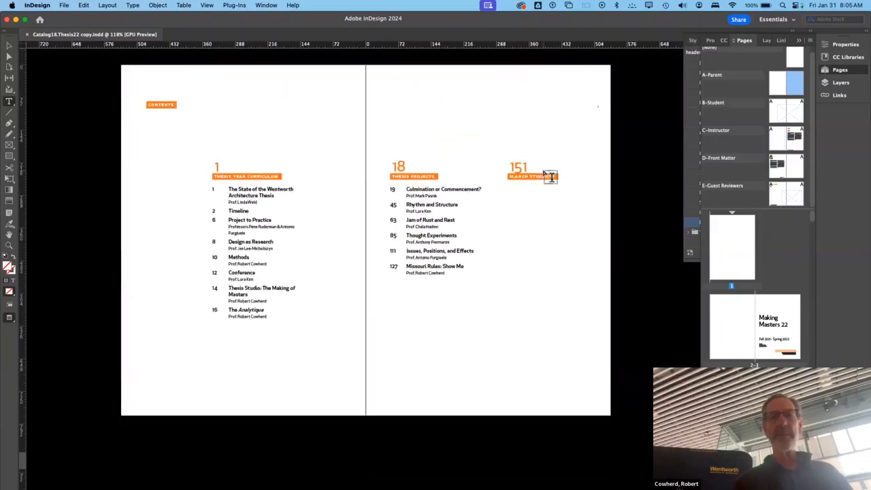
scroll(549, 176, down, 4)
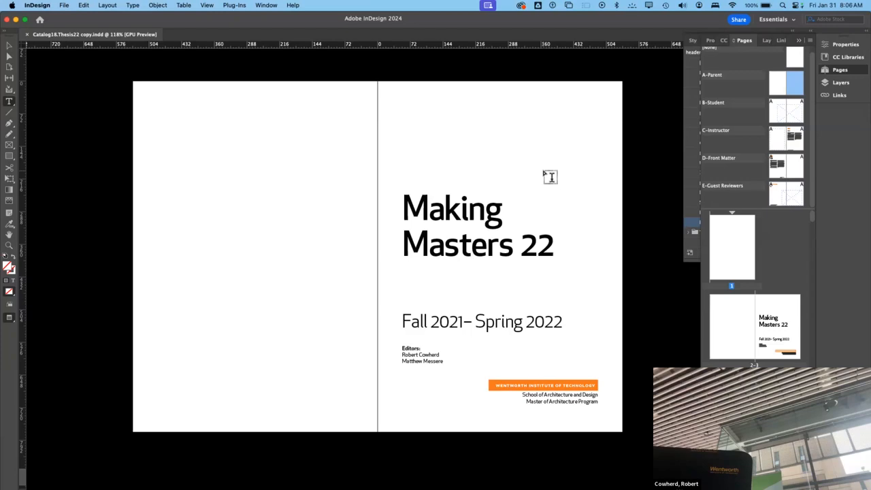
scroll(549, 177, down, 20)
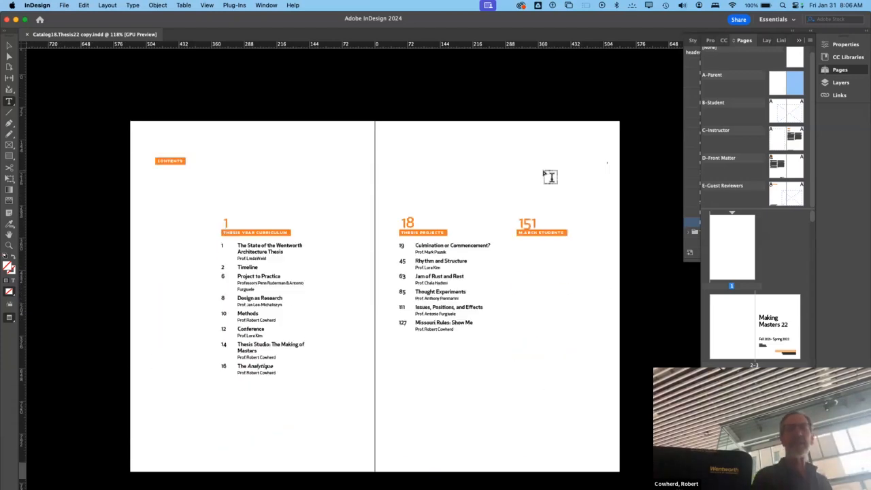
scroll(550, 177, down, 20)
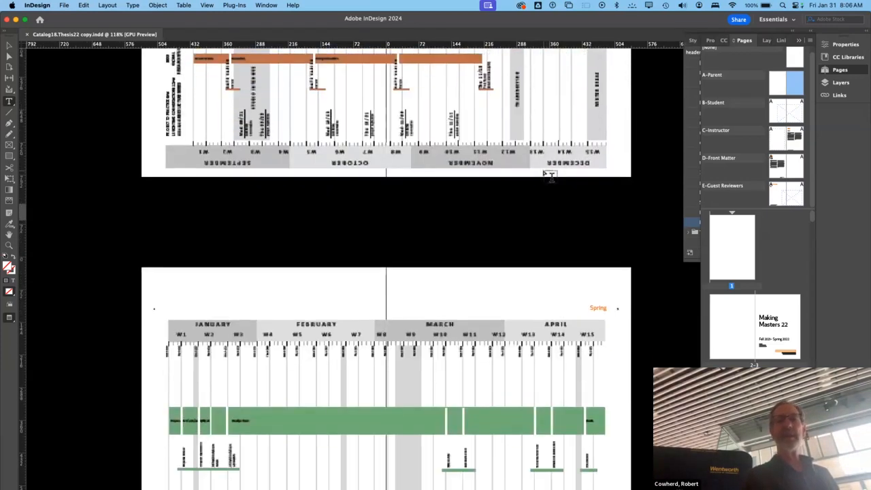
scroll(550, 177, down, 20)
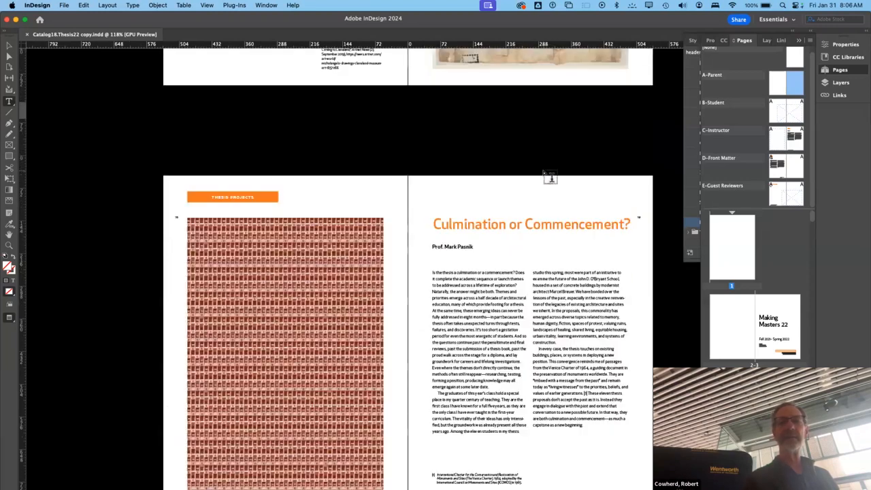
scroll(549, 177, down, 10)
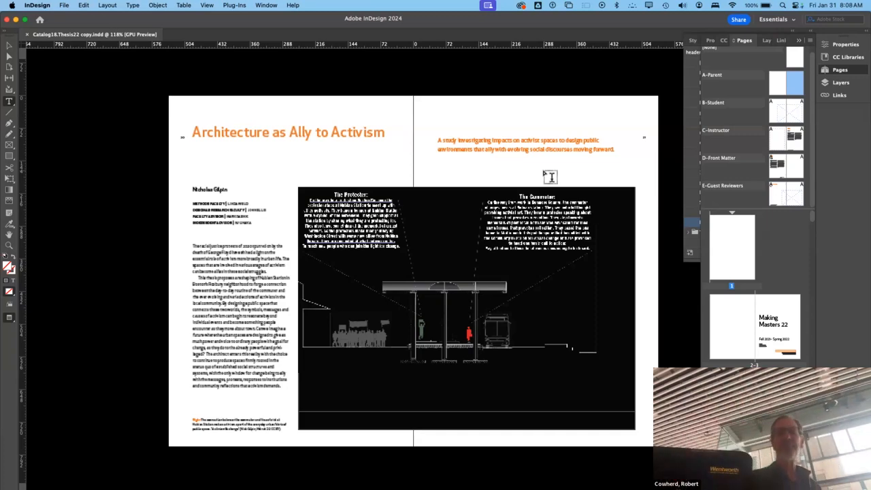
- Show the paragraph styles list beside an enlarged view of the "Architecture as Ally to Activism" spread
click(691, 71)
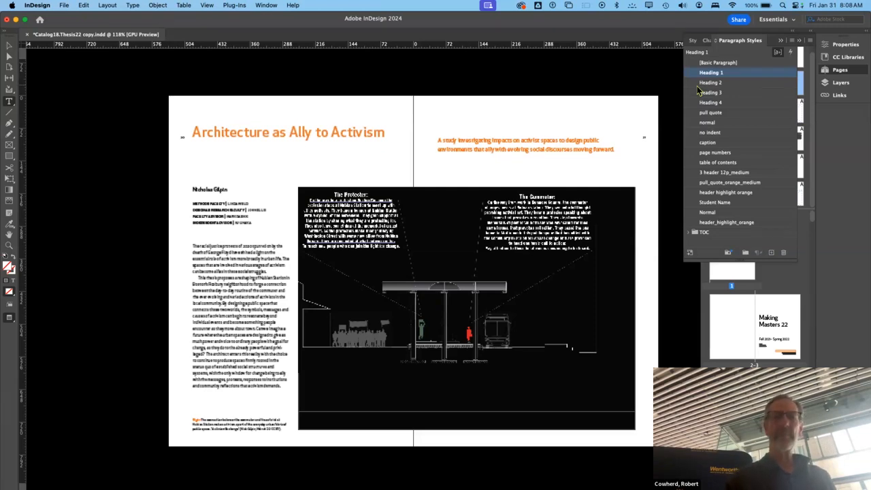
key(super+equal)
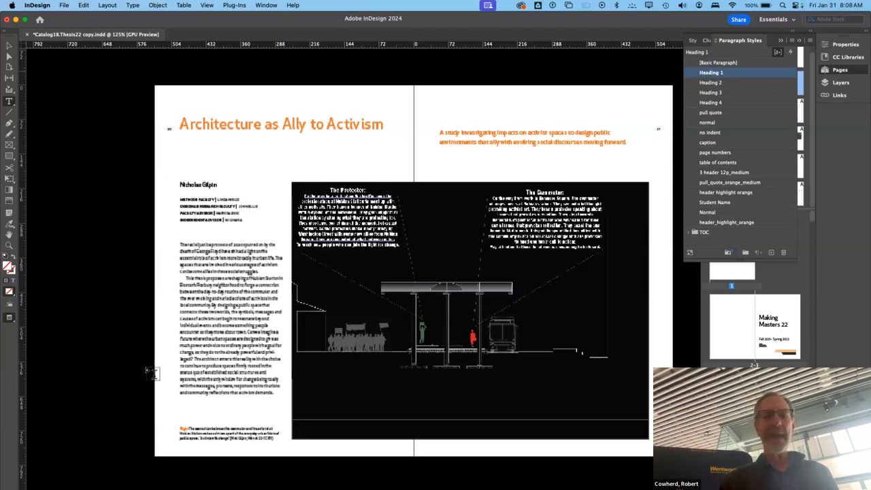
right_click(230, 260)
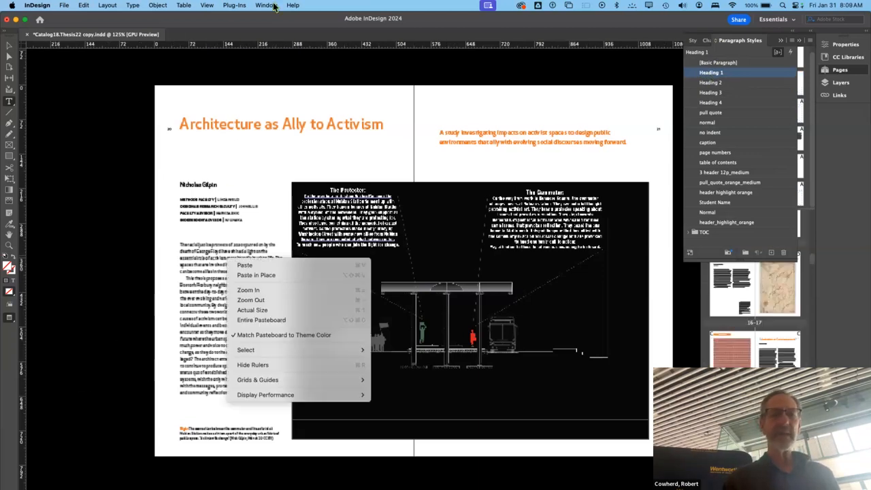
click(95, 90)
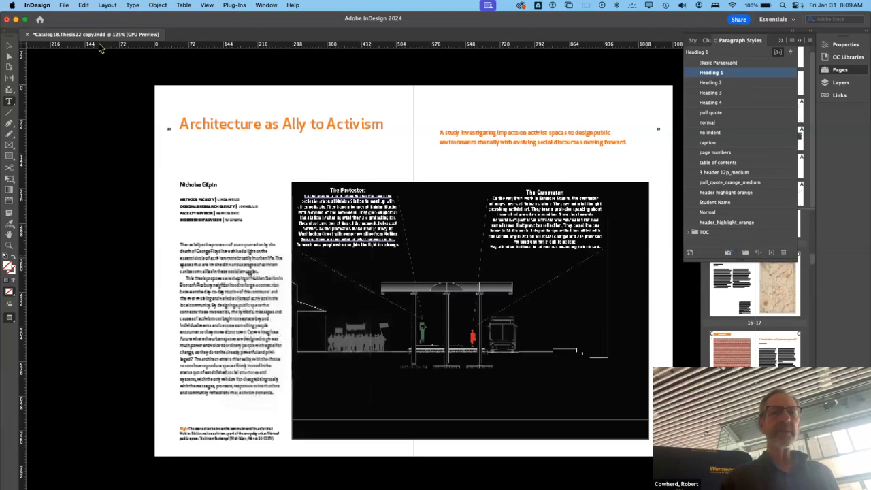
- Bring back the document's page thumbnails and go to spread 18–19, "Culmination or Commencement?"
click(838, 72)
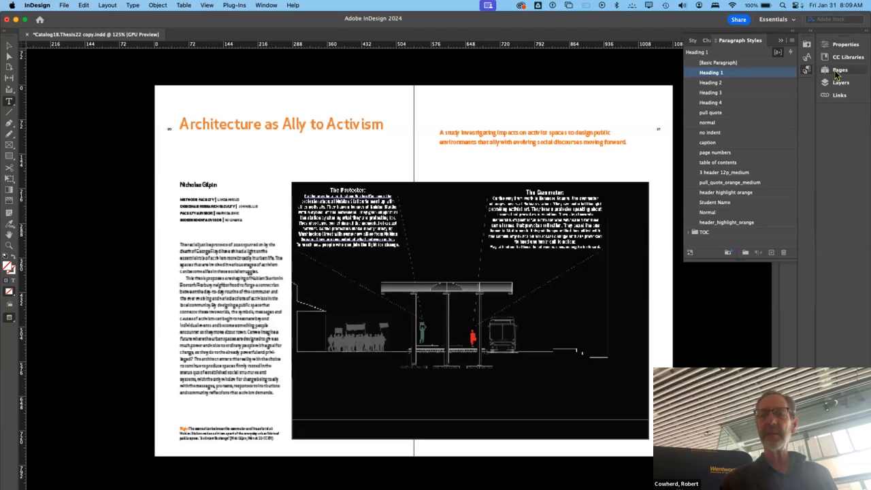
click(838, 72)
drag(789, 136, 756, 325)
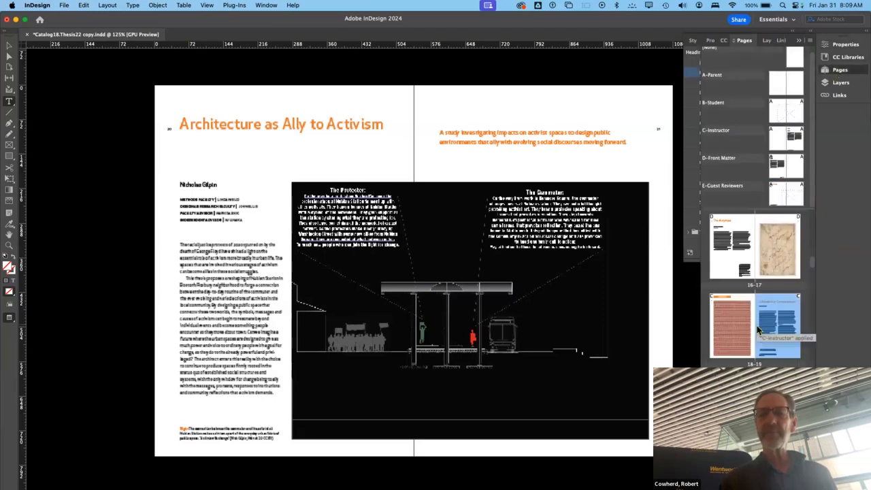
click(738, 318)
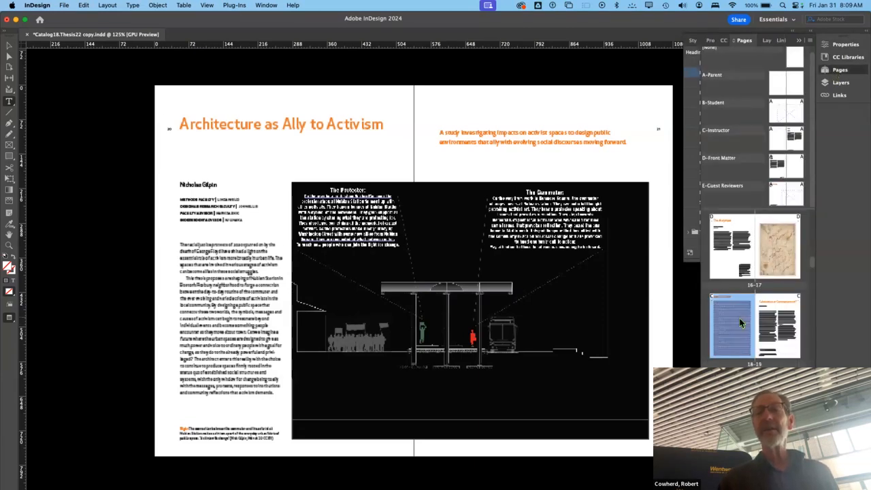
double_click(742, 326)
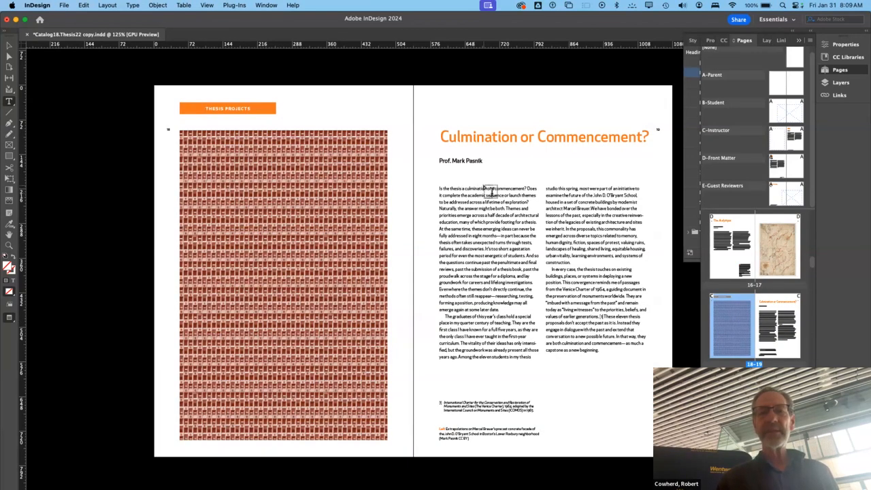
- Apply the [Basic Paragraph] style to the first body paragraph of "Culmination or Commencement?" and check which style its text uses
double_click(492, 222)
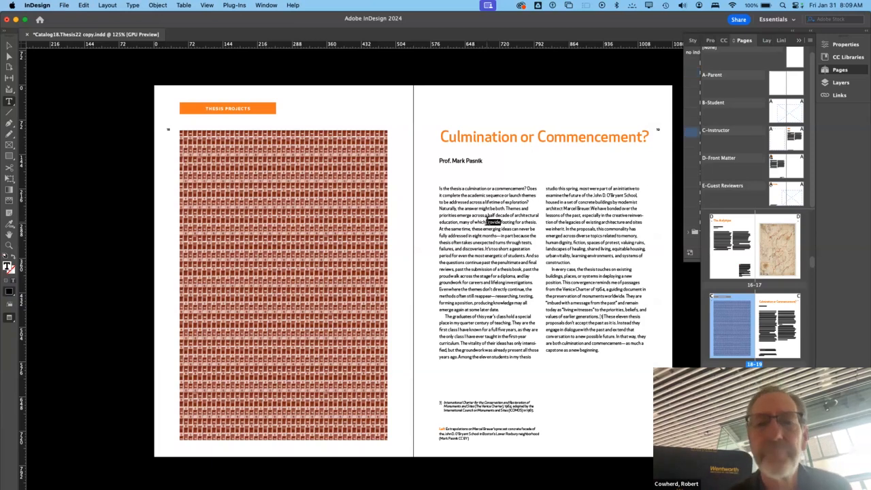
click(492, 222)
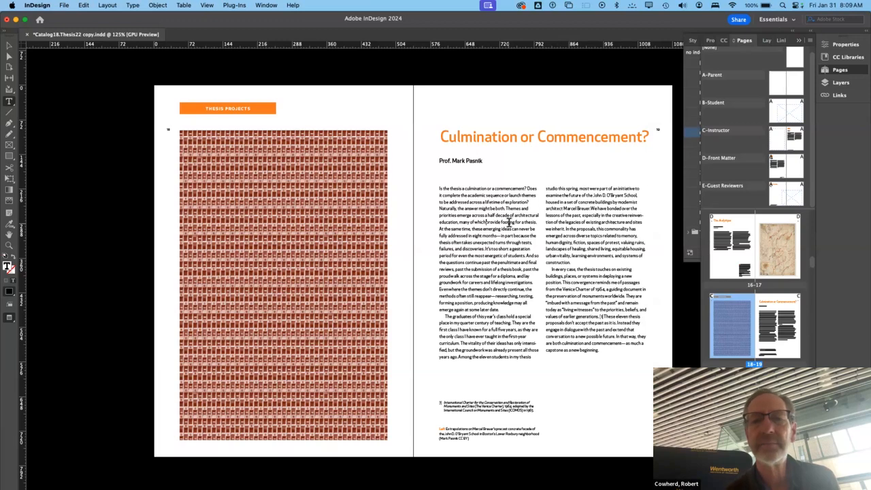
click(414, 130)
scroll(408, 100, up, 5)
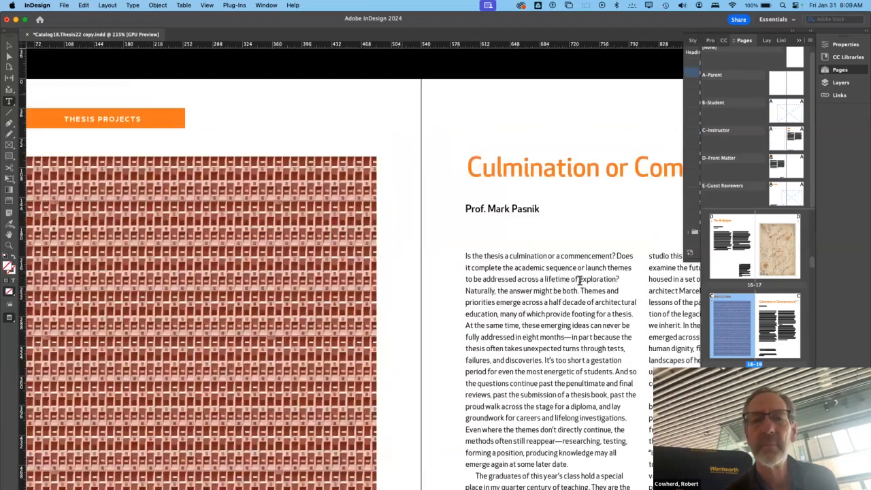
scroll(612, 288, right, 4)
scroll(611, 288, down, 4)
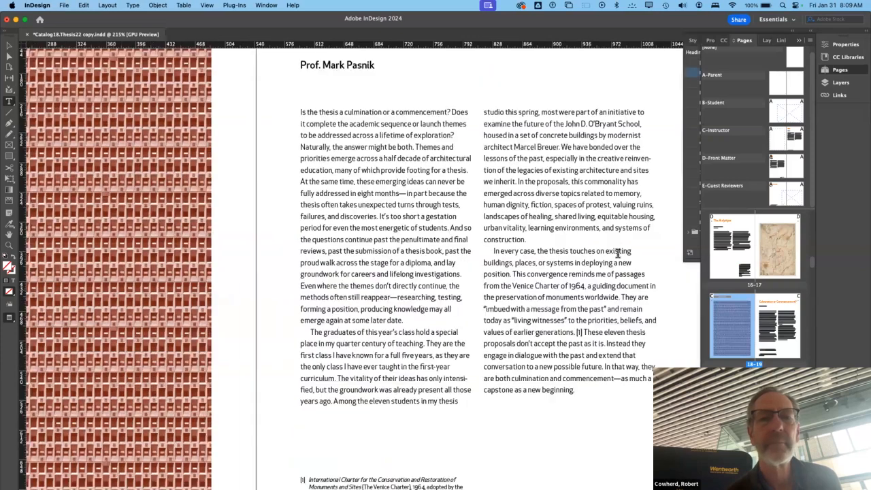
scroll(366, 127, down, 3)
double_click(368, 122)
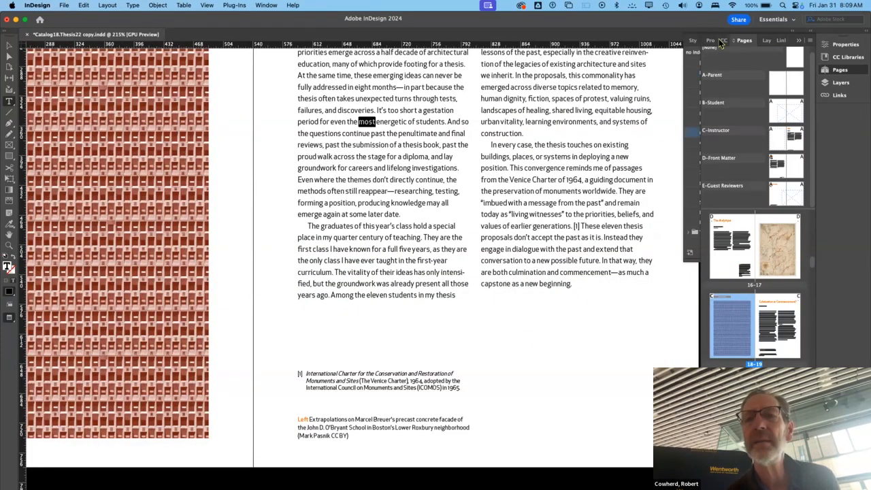
click(689, 65)
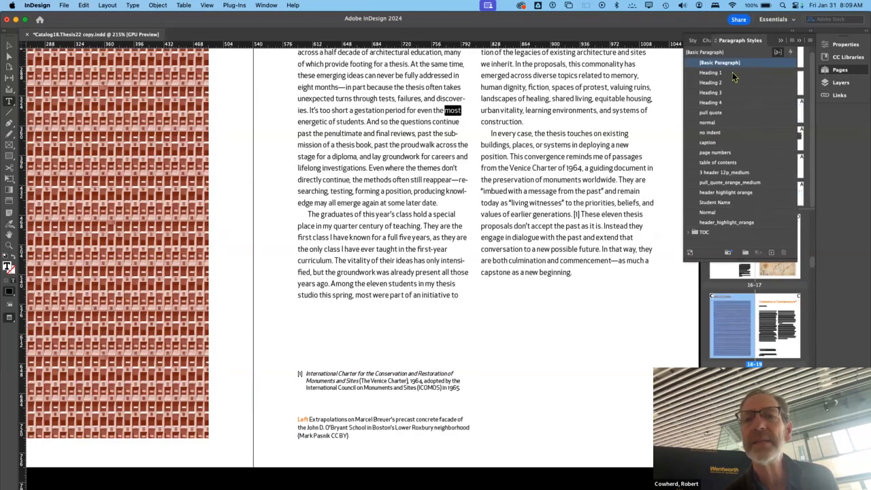
click(446, 133)
double_click(446, 133)
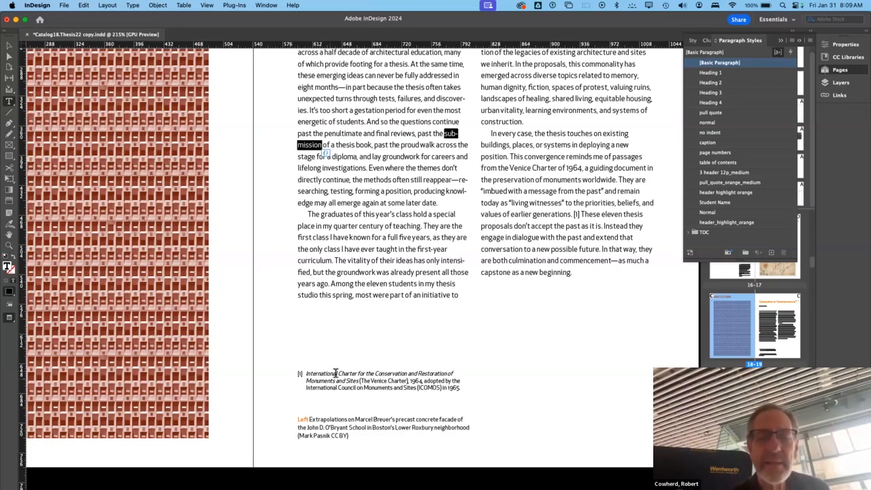
- Apply the caption paragraph style to the Venice Charter footnote below the essay
click(336, 372)
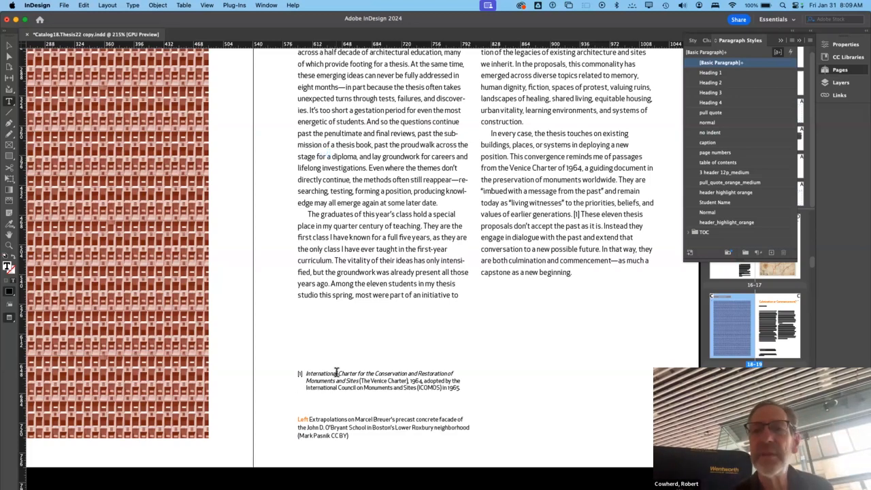
double_click(336, 372)
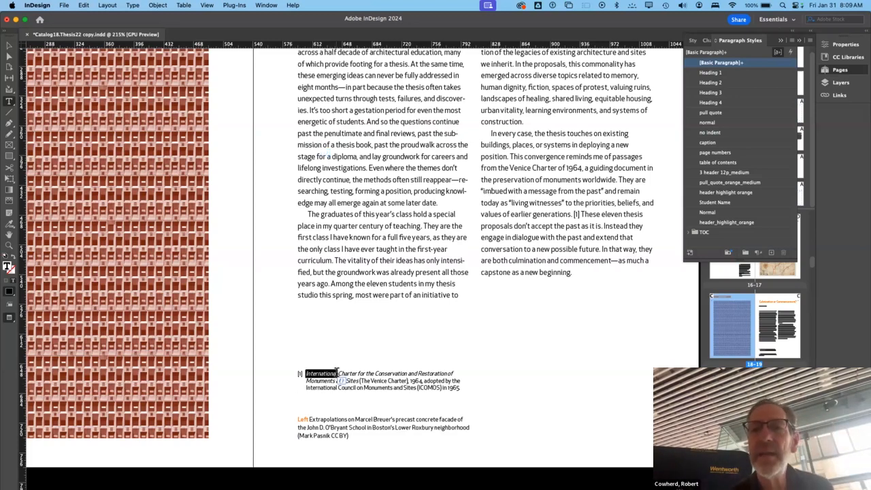
double_click(380, 381)
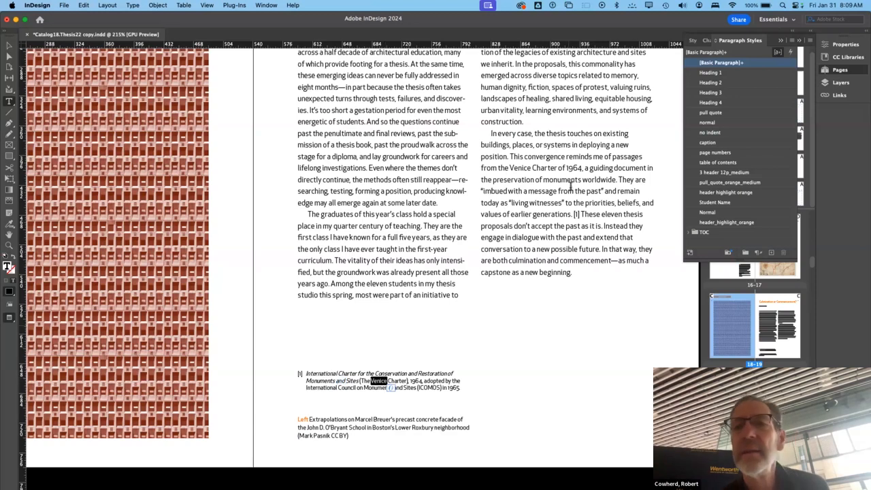
click(721, 144)
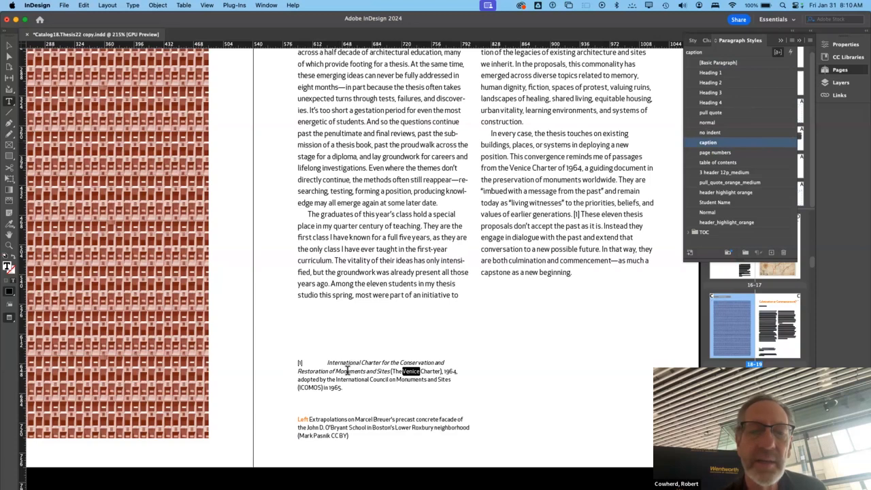
double_click(349, 371)
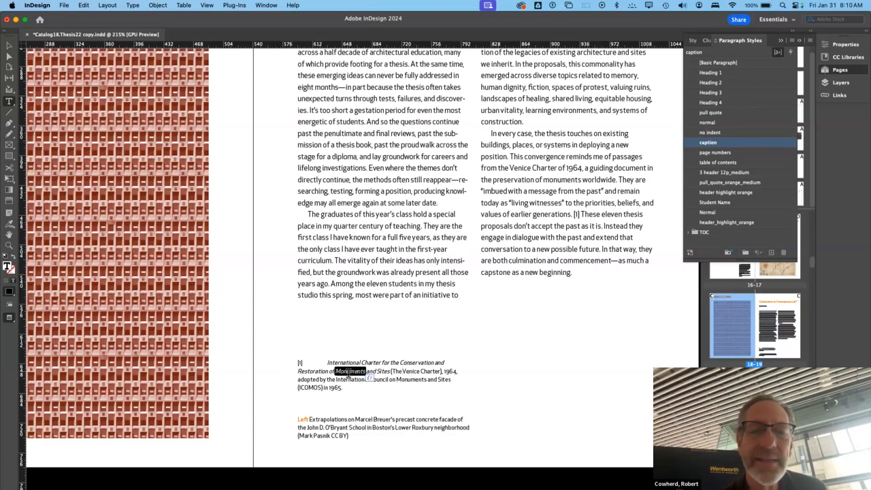
click(325, 361)
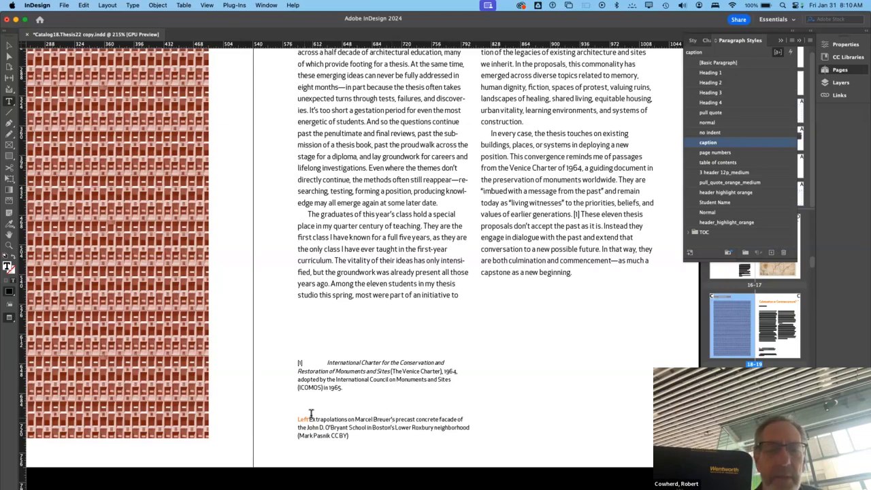
- Set the caption paragraph style's font size to 9 pt and check the resized footnote and "Left" image caption below the essay
drag(310, 419, 398, 449)
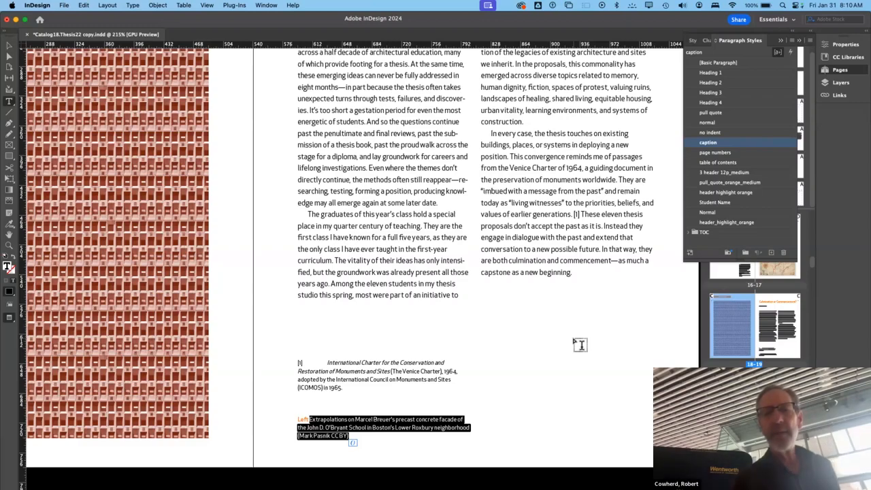
scroll(580, 345, up, 5)
scroll(580, 344, down, 7)
scroll(581, 345, up, 7)
scroll(579, 345, down, 5)
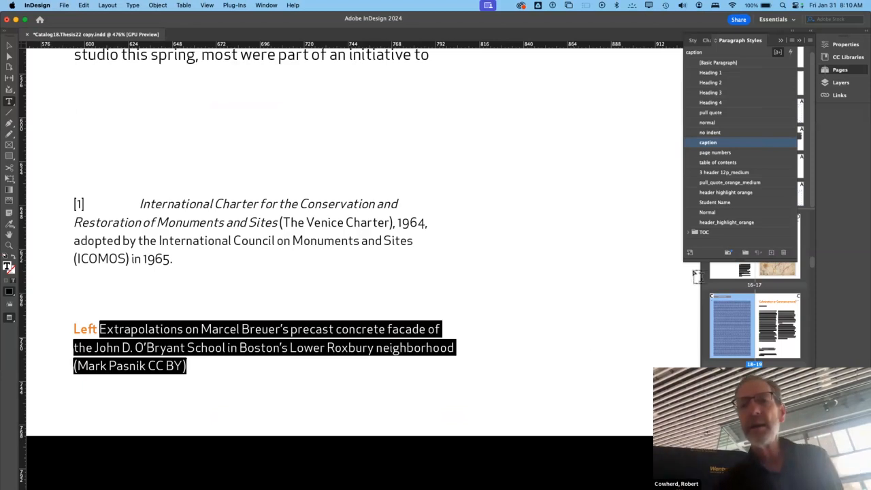
double_click(716, 146)
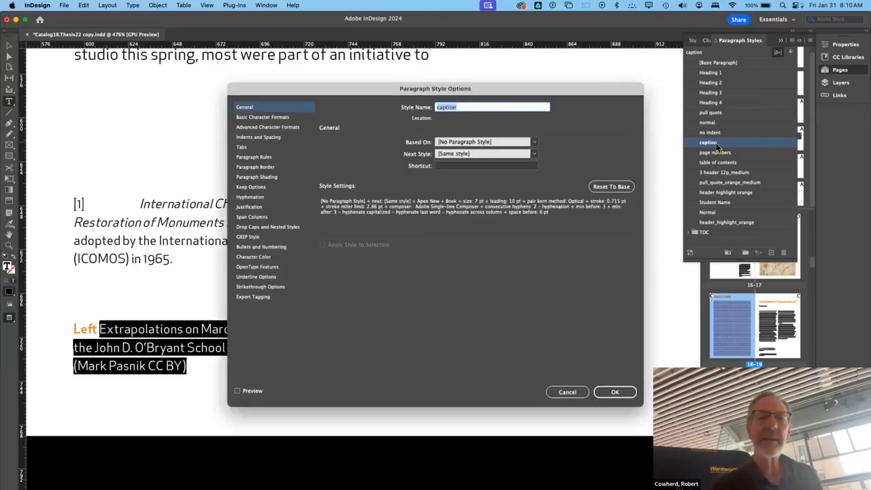
click(252, 117)
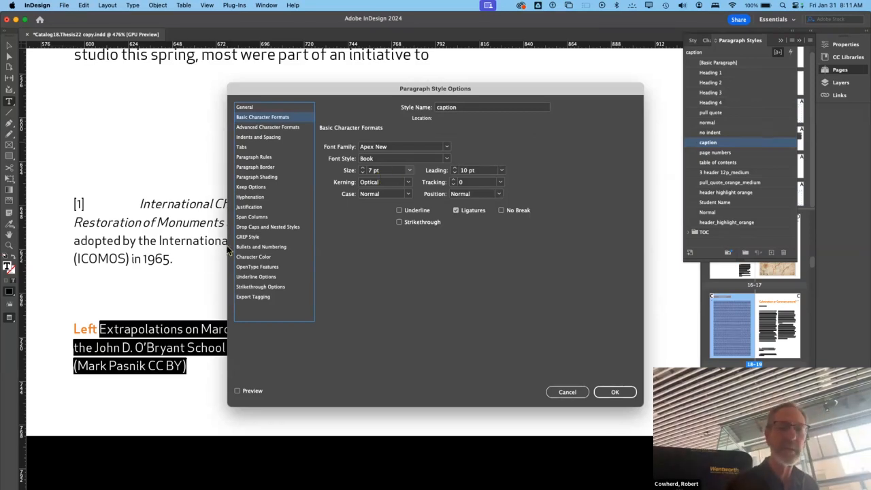
click(362, 168)
click(616, 393)
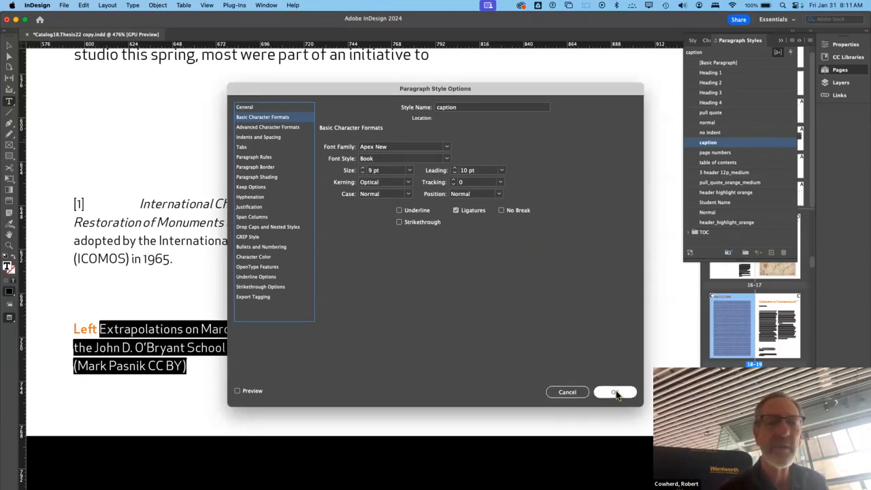
click(488, 264)
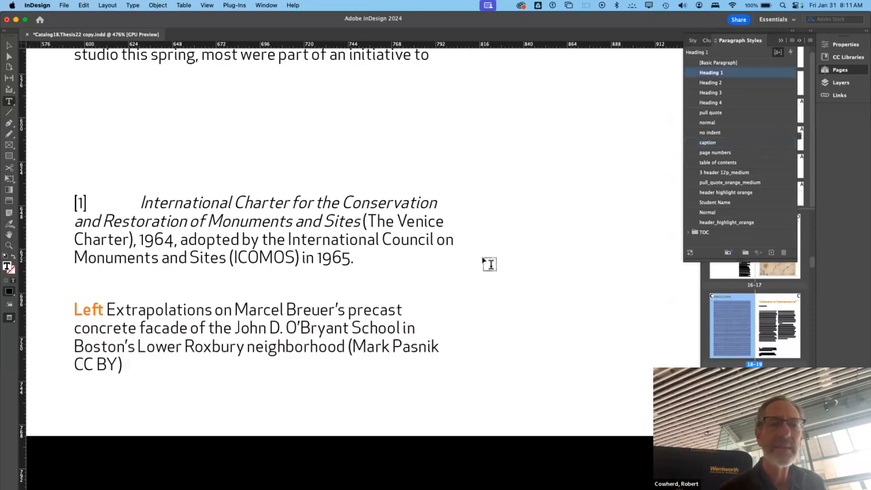
click(370, 305)
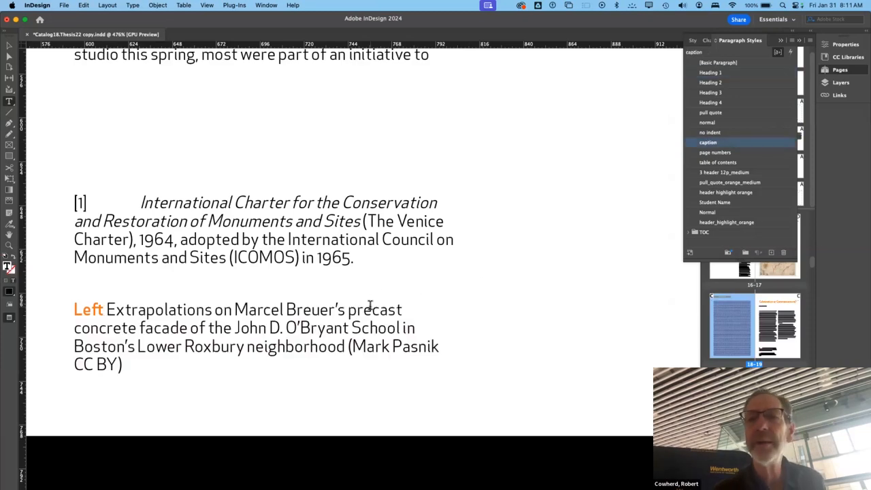
- Browse the later page thumbnails past the student spreads and go to the "Thought Experiments" spread following pages 86–87
scroll(371, 289, down, 8)
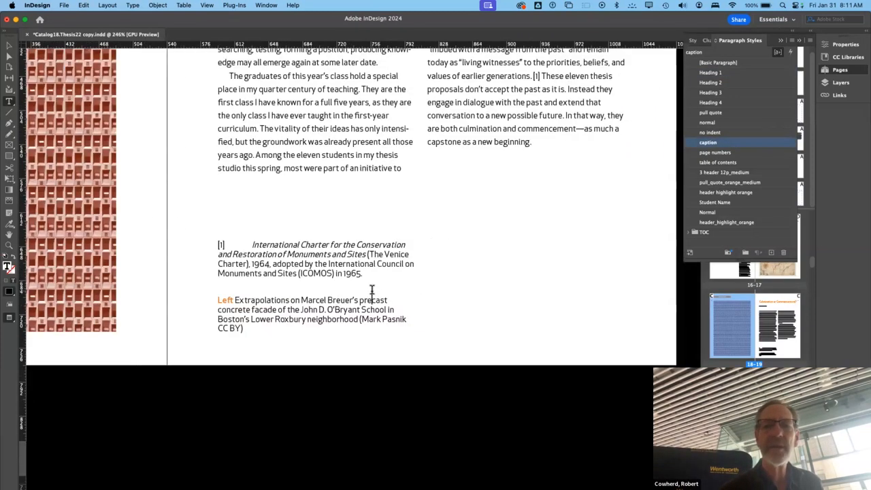
scroll(755, 325, down, 15)
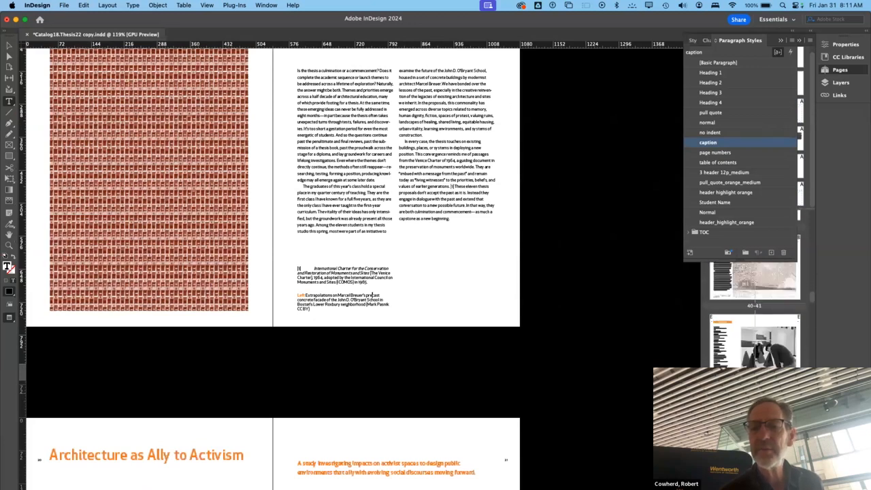
scroll(755, 325, down, 9)
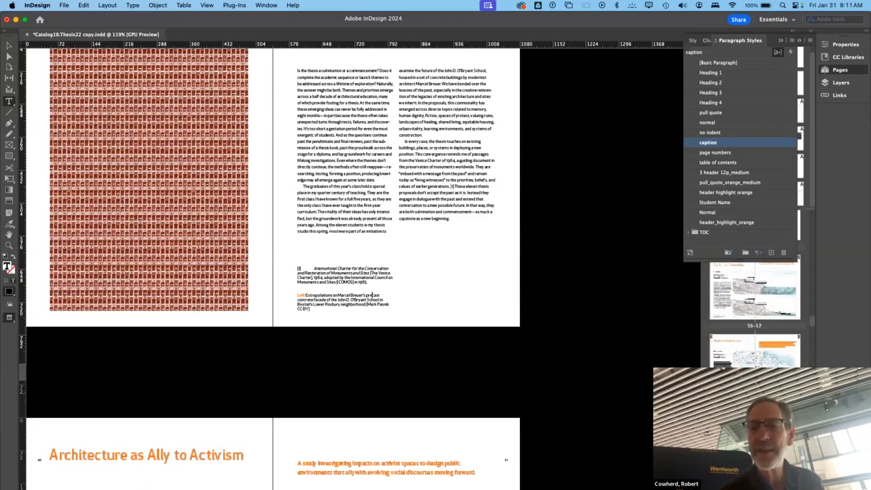
scroll(755, 313, down, 4)
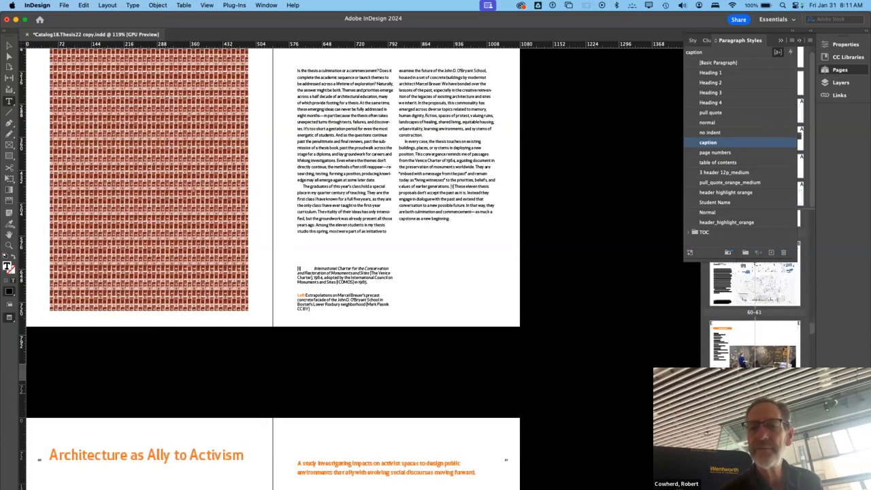
scroll(755, 313, down, 6)
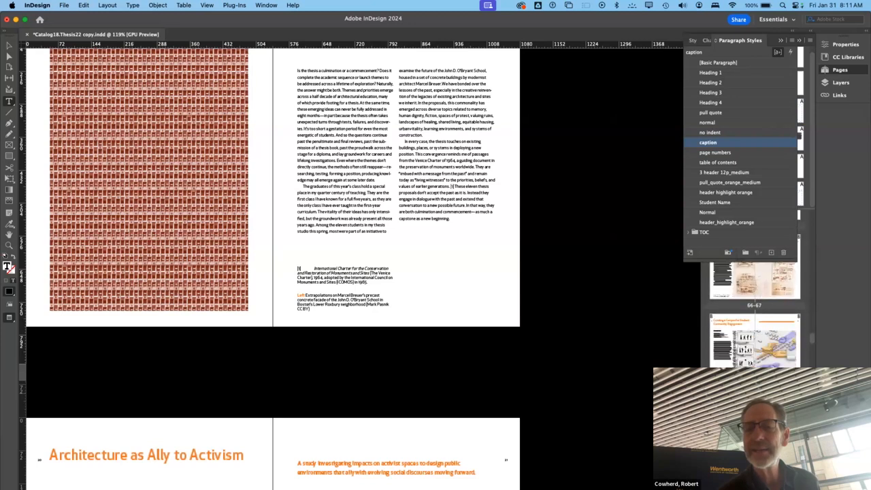
scroll(755, 313, up, 3)
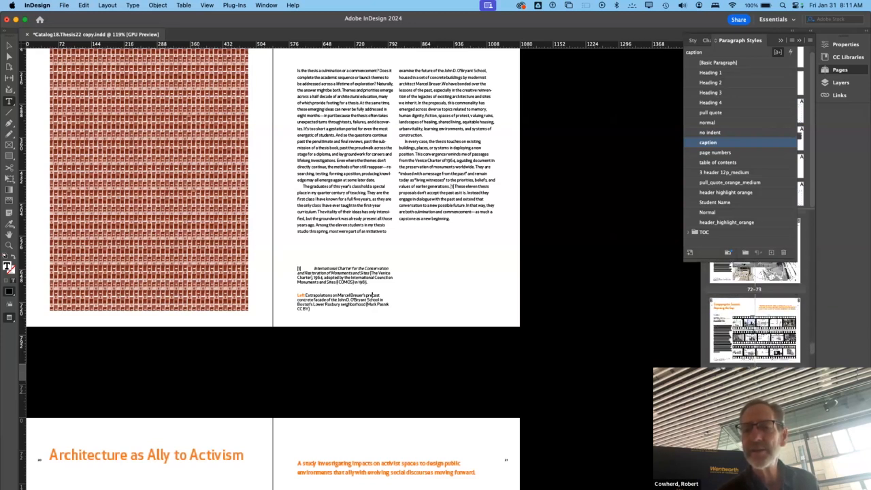
scroll(755, 312, up, 2)
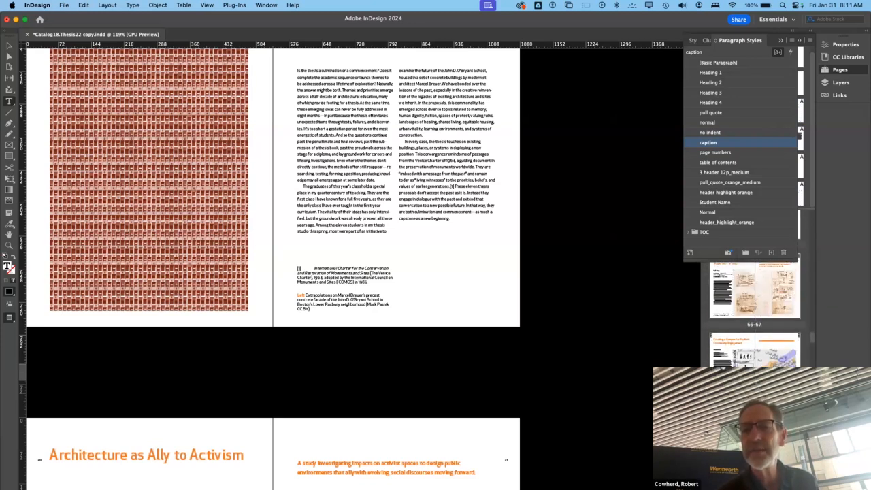
scroll(755, 313, down, 5)
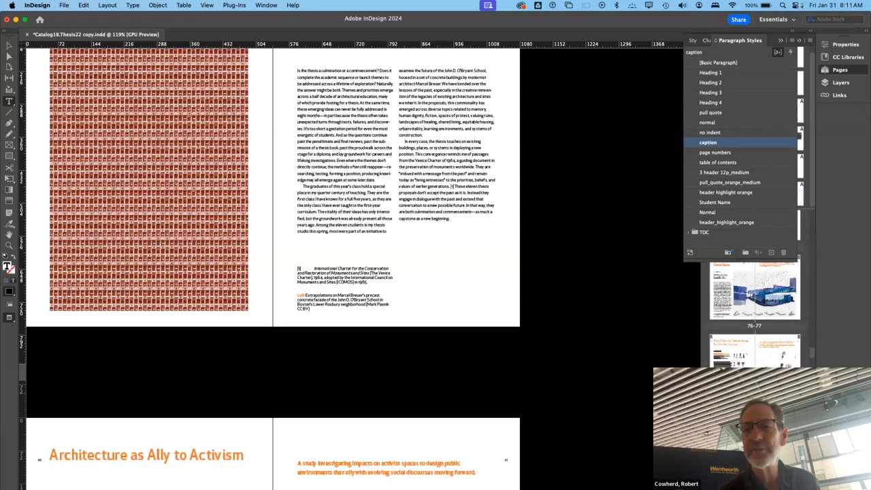
scroll(755, 313, down, 3)
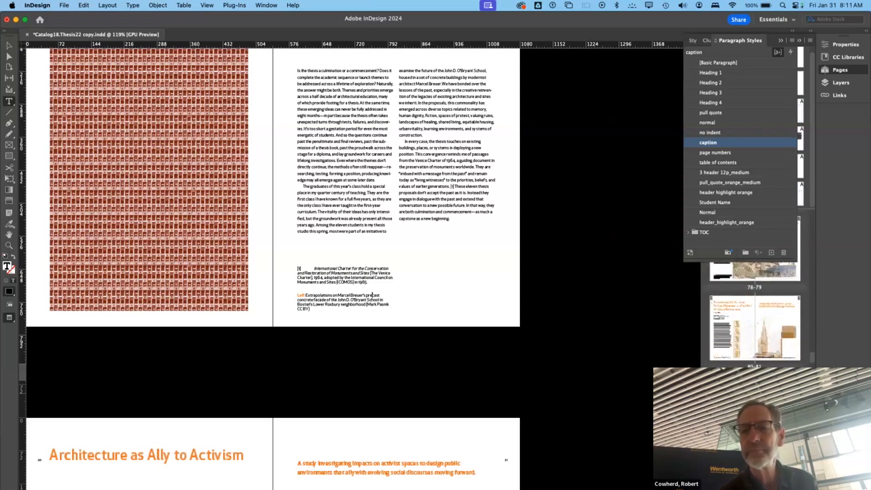
scroll(755, 313, down, 2)
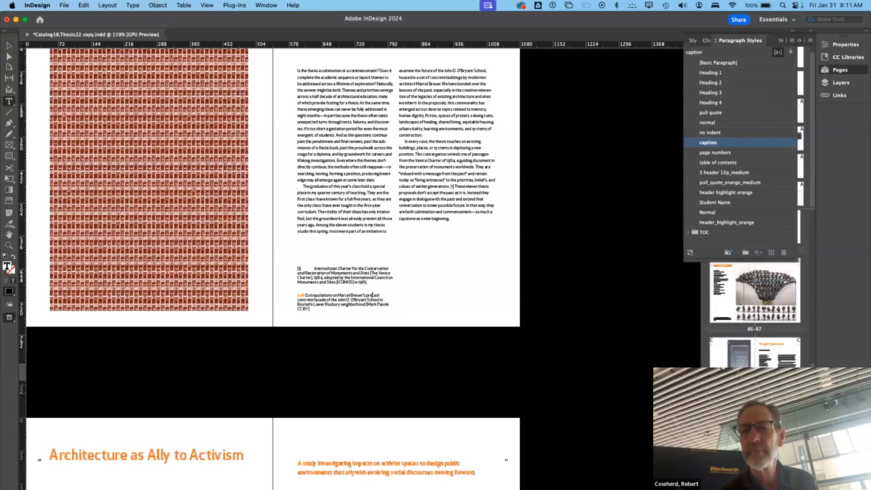
click(778, 354)
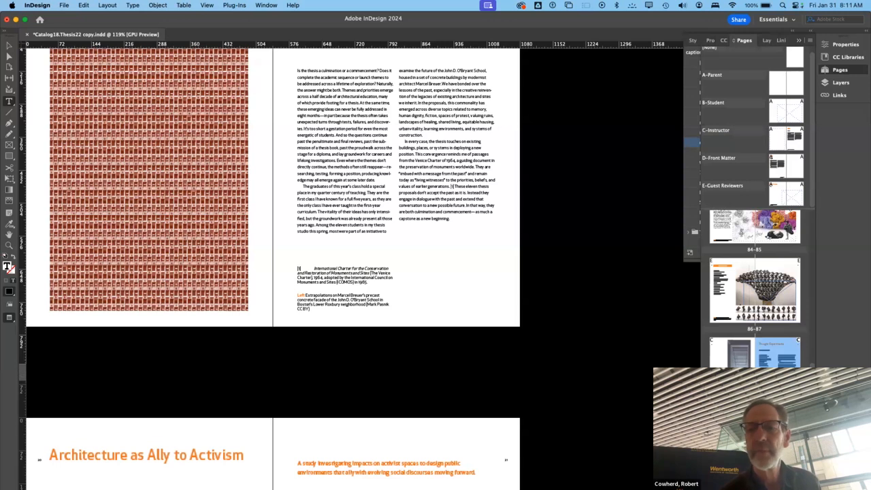
double_click(777, 354)
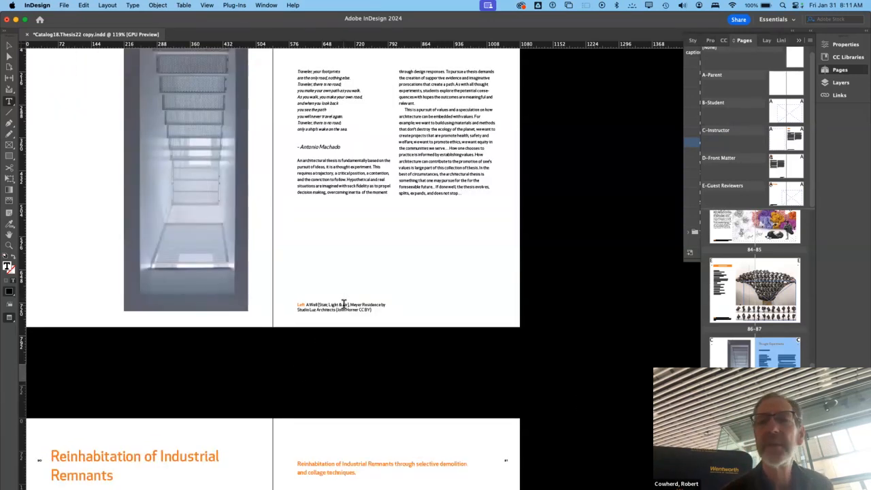
- Try the Heading 4 paragraph style on the "Left" image caption under "Thought Experiments" and return it to the caption style
click(692, 106)
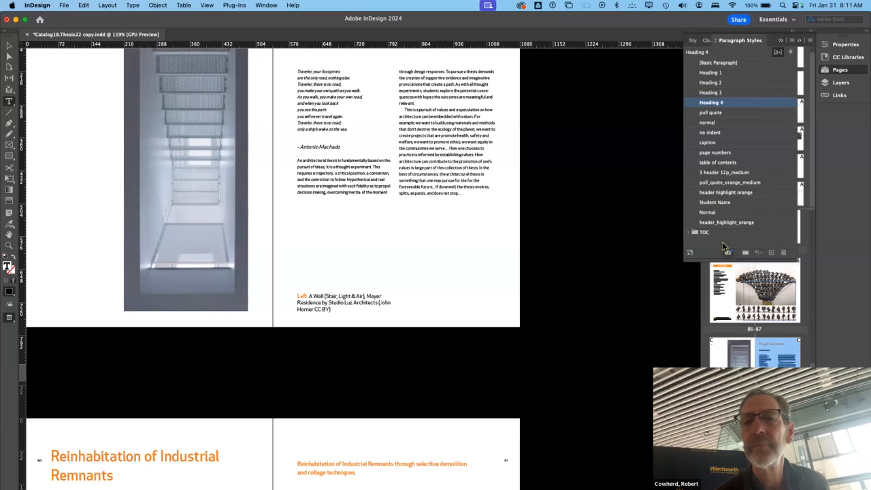
click(707, 142)
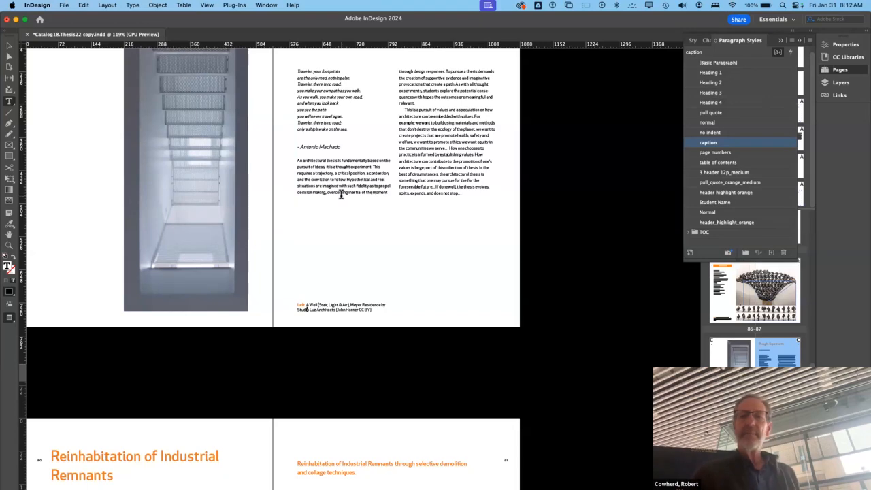
scroll(341, 194, up, 5)
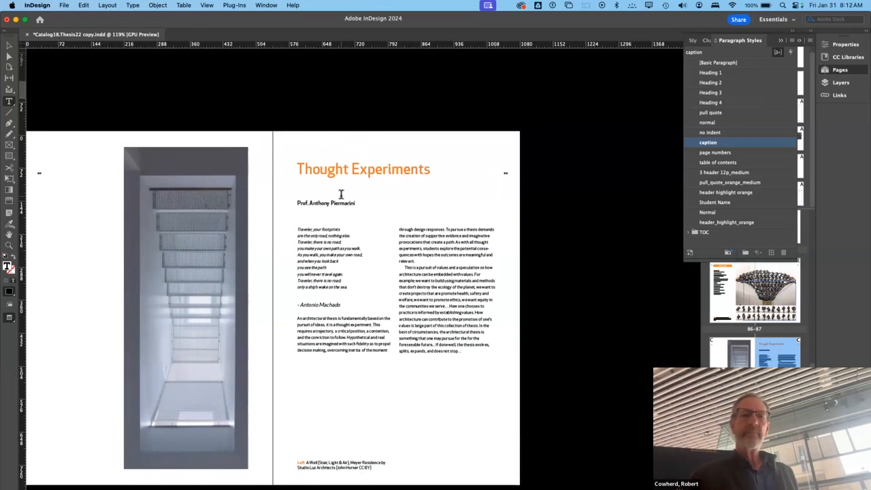
scroll(340, 194, down, 4)
scroll(341, 194, up, 5)
scroll(340, 194, left, 1)
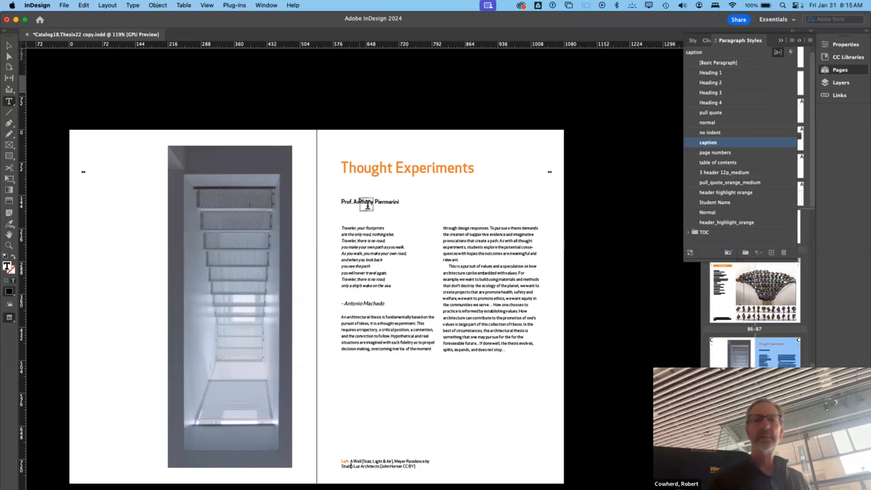
- Switch to Chrome and bring up the Specifications.Thesis25 document
triple_click(361, 202)
key(super+Tab)
key(super+Tab)
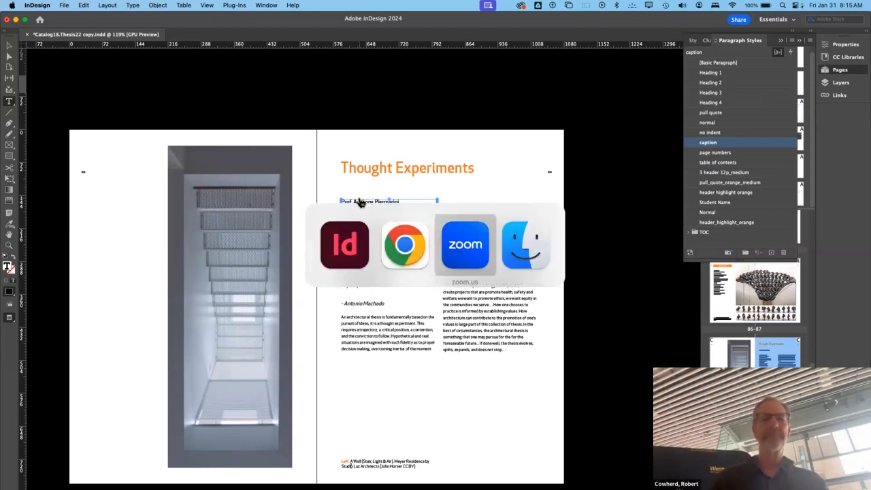
key(super+shift+Tab)
key(super+Tab)
key(super+Tab)
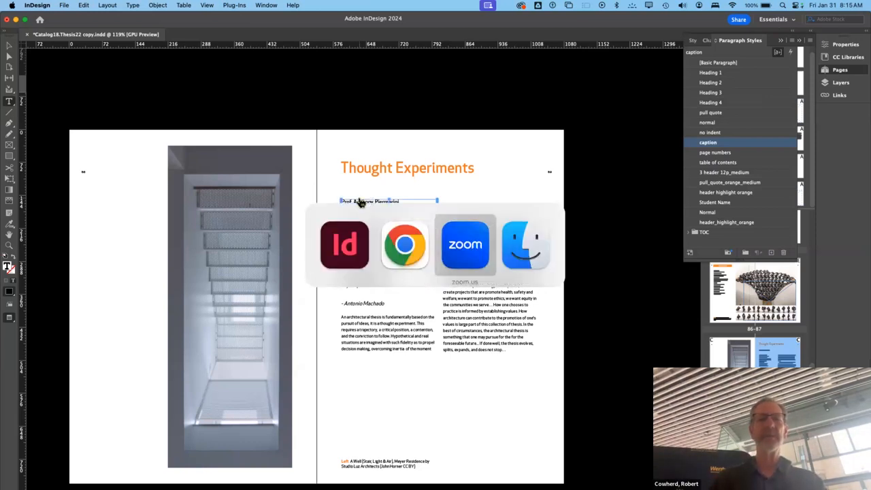
key(super+shift+Tab)
key(super+shift+Tab)
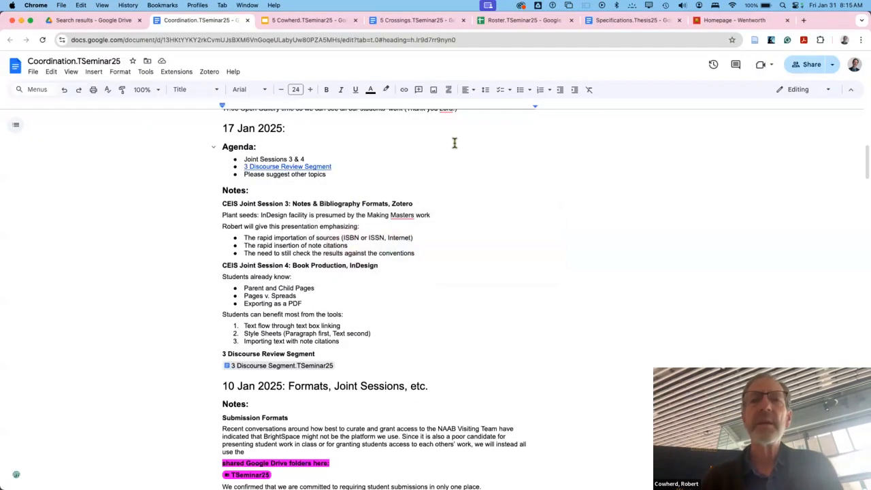
click(623, 24)
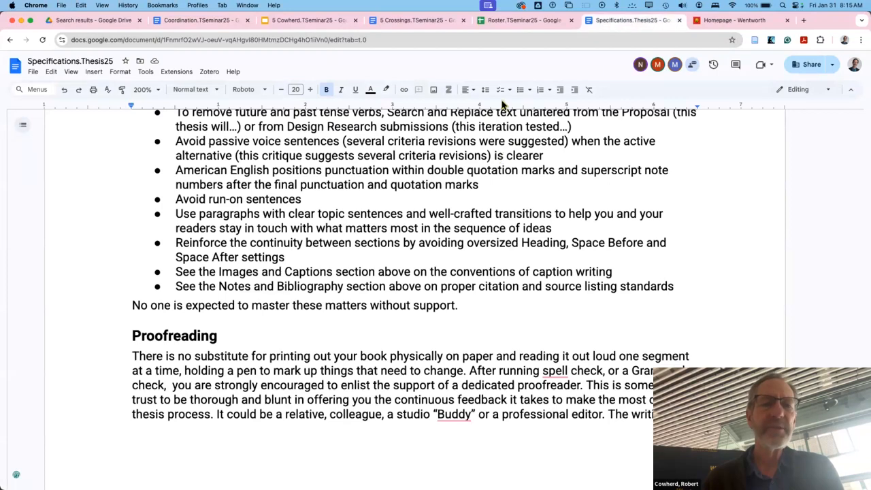
right_click(503, 162)
click(303, 228)
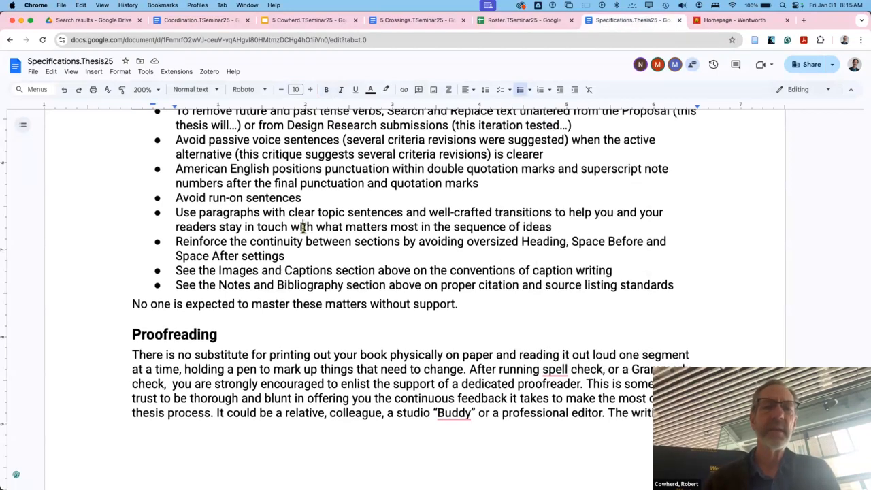
- Review the Submission Checklist section of the specifications, covering its Text, Images, Formatting, Title Page and Export requirements
scroll(303, 228, down, 15)
scroll(304, 227, up, 4)
scroll(303, 228, down, 1)
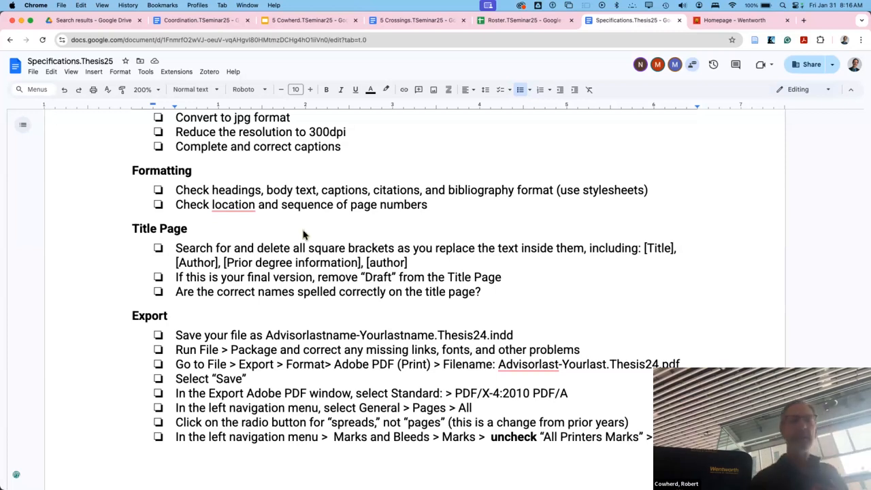
scroll(303, 228, up, 2)
scroll(302, 228, up, 3)
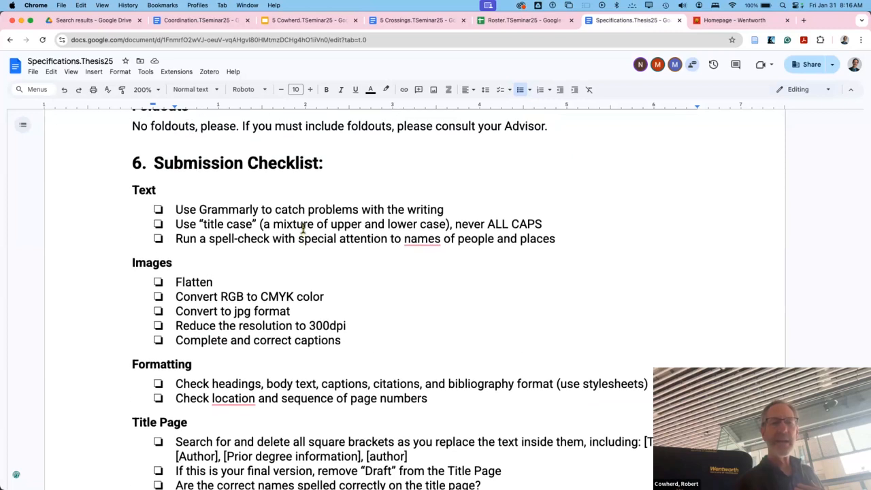
scroll(302, 228, up, 3)
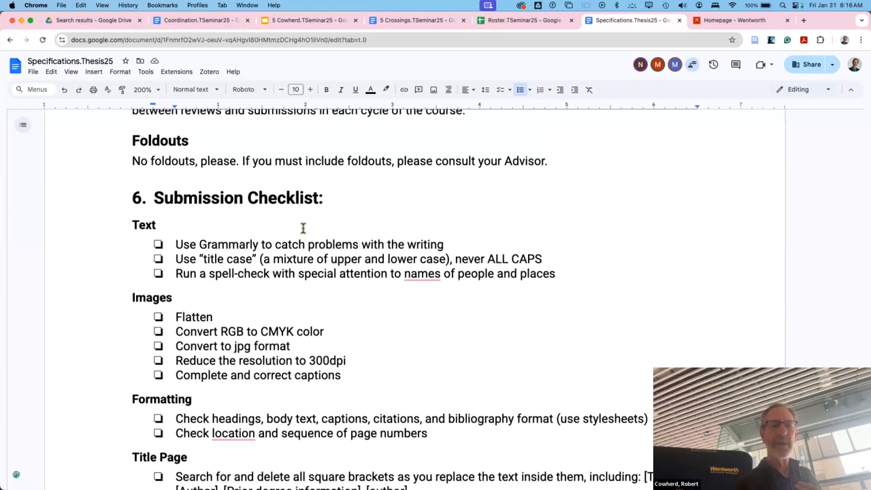
scroll(303, 228, down, 7)
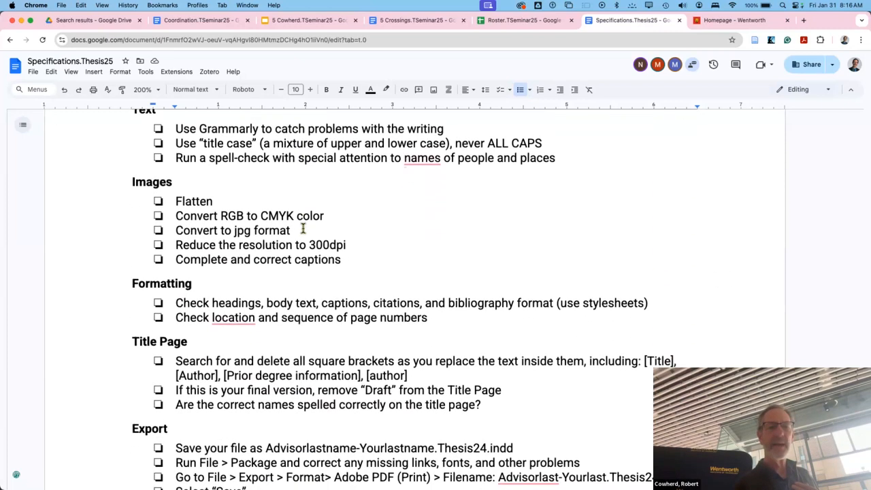
scroll(303, 228, down, 1)
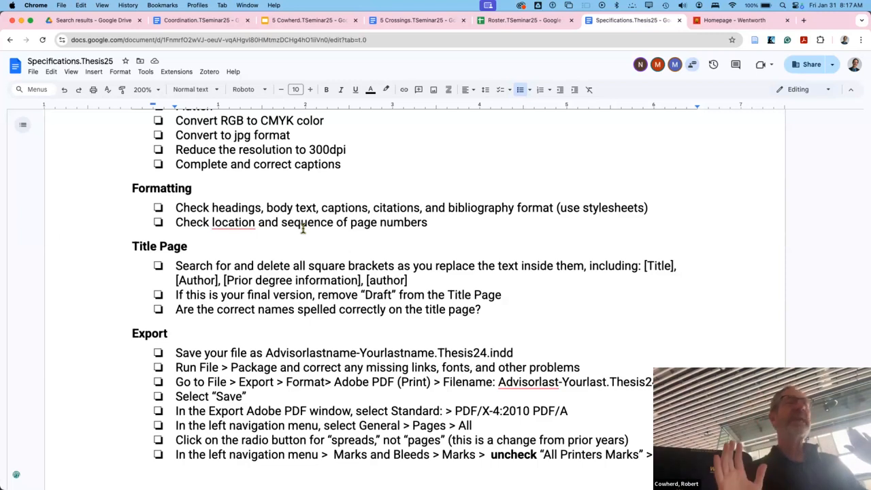
- Switch back to InDesign and show the list of files linked in the catalog document
key(super+Tab)
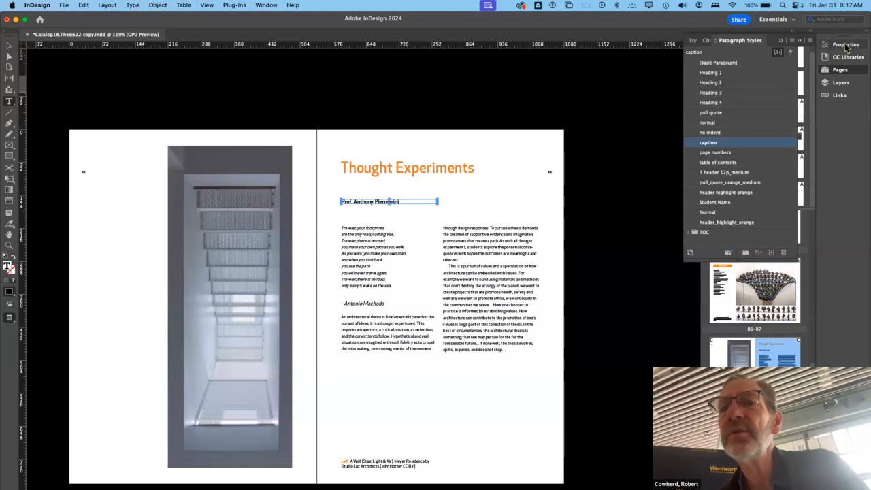
click(838, 96)
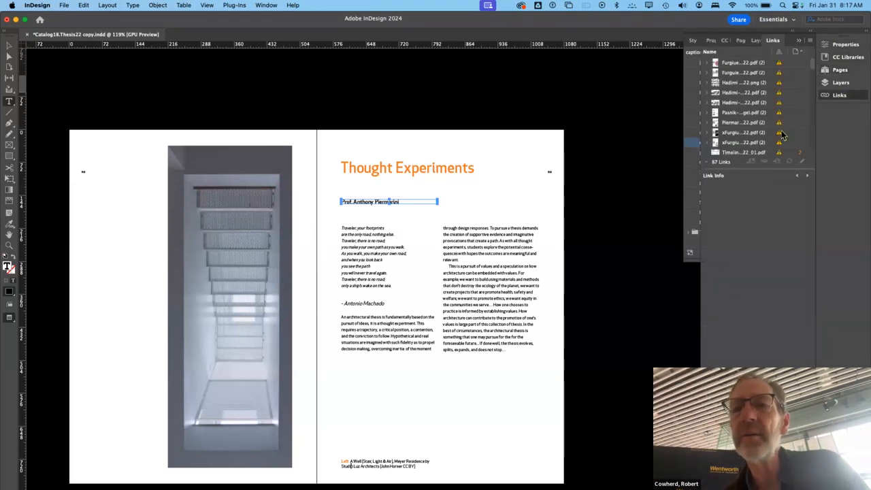
- Enlarge the list of linked files, expand the first linked PDF and select its first instance to examine its status and page
drag(750, 169, 749, 367)
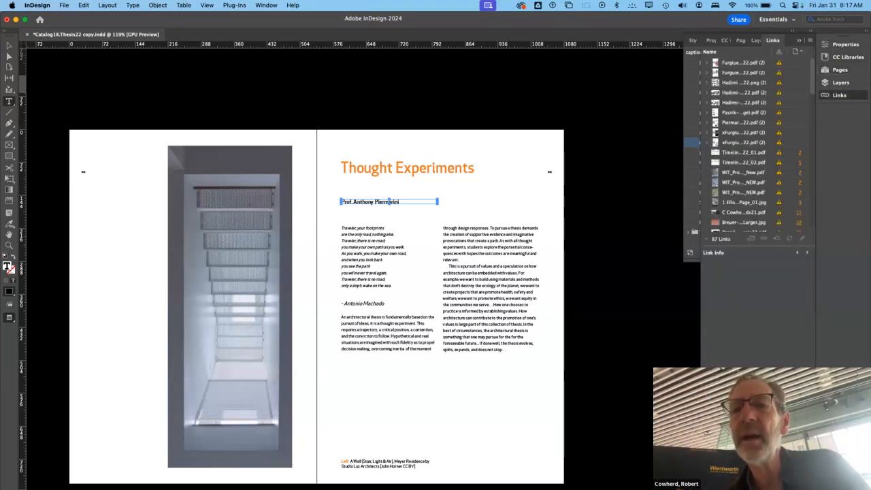
click(744, 62)
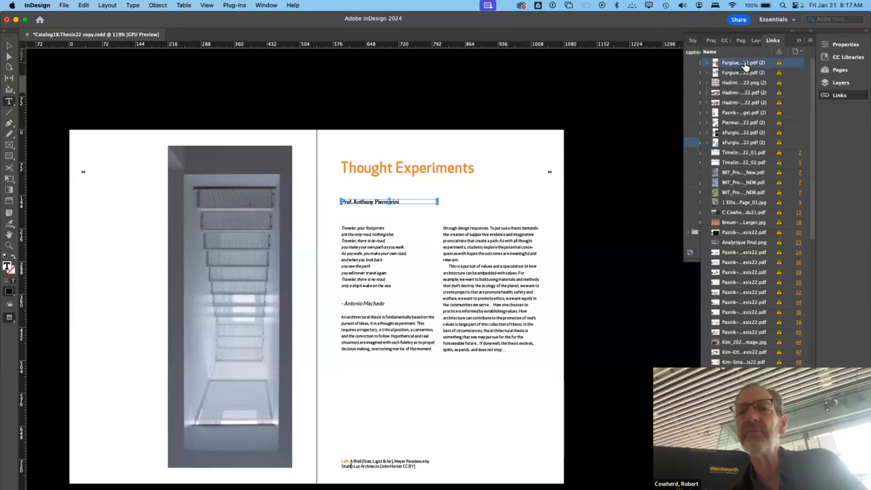
scroll(746, 67, down, 1)
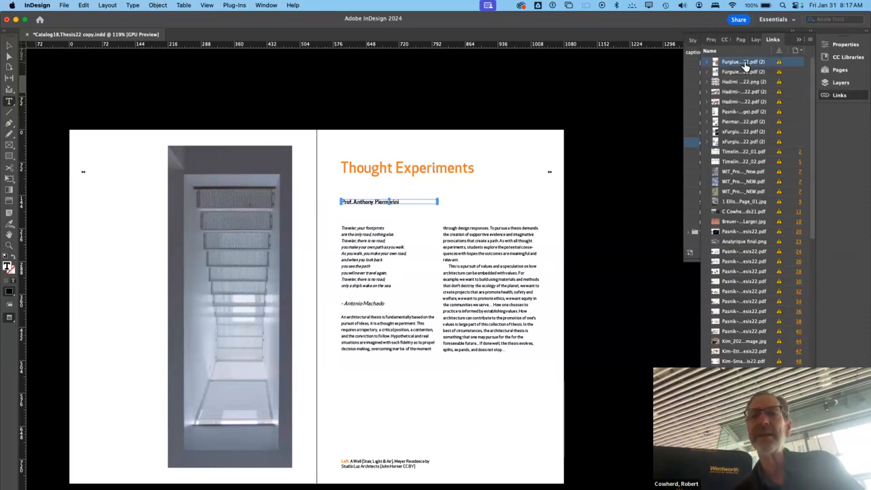
click(710, 62)
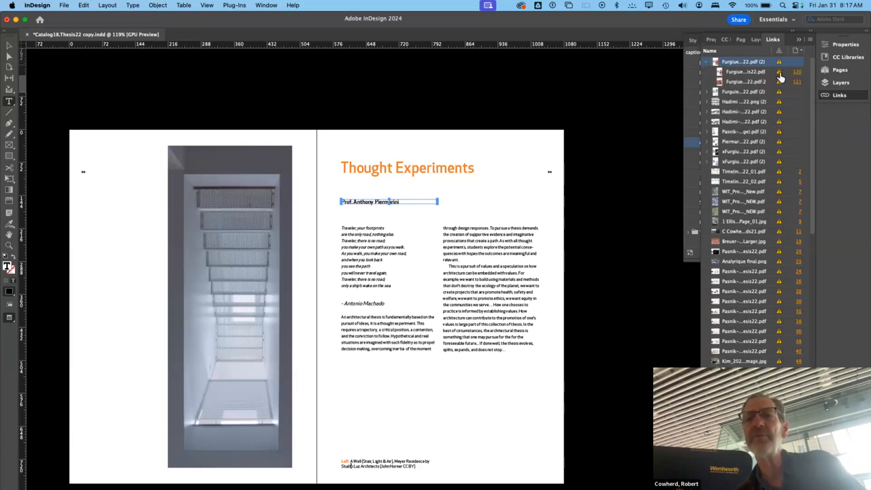
click(733, 73)
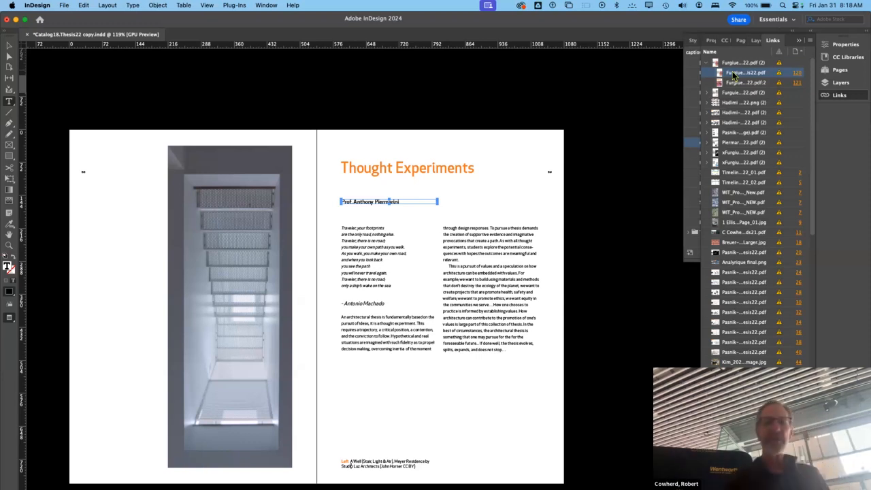
click(625, 124)
key(super+Tab)
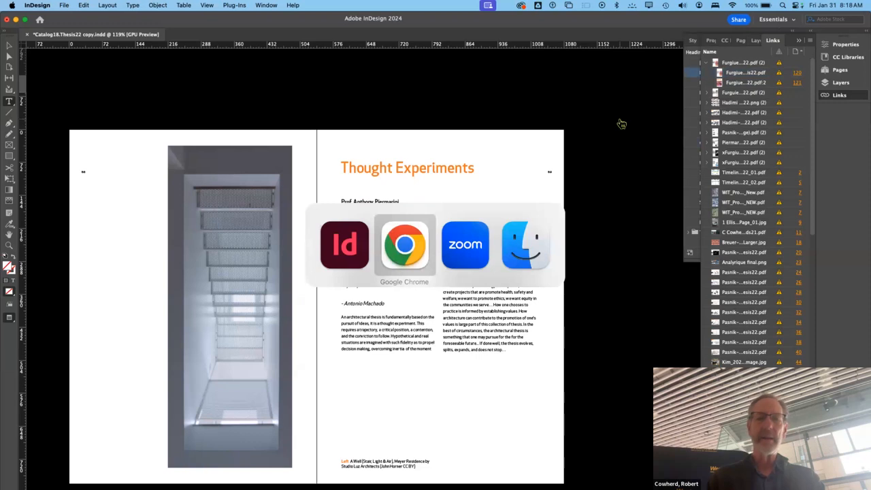
key(super+shift+Tab)
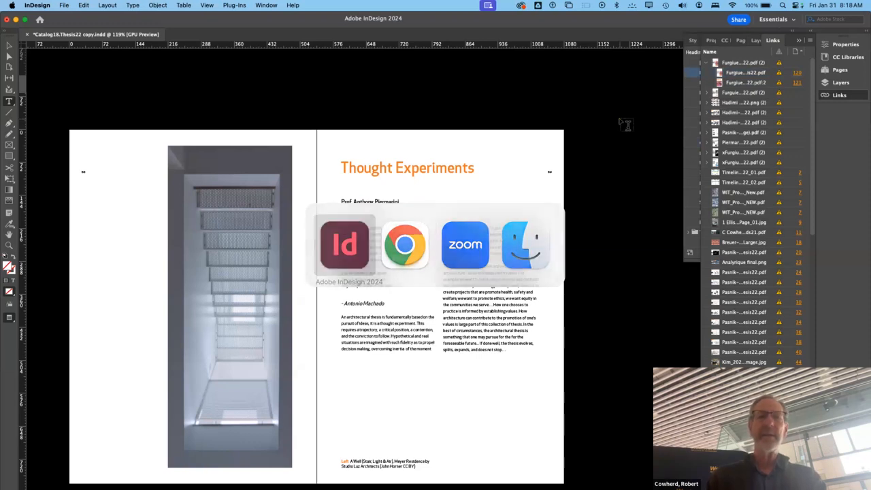
- Apply the two-page C-Instructor parent spread to the "Thought Experiments" spread
click(842, 70)
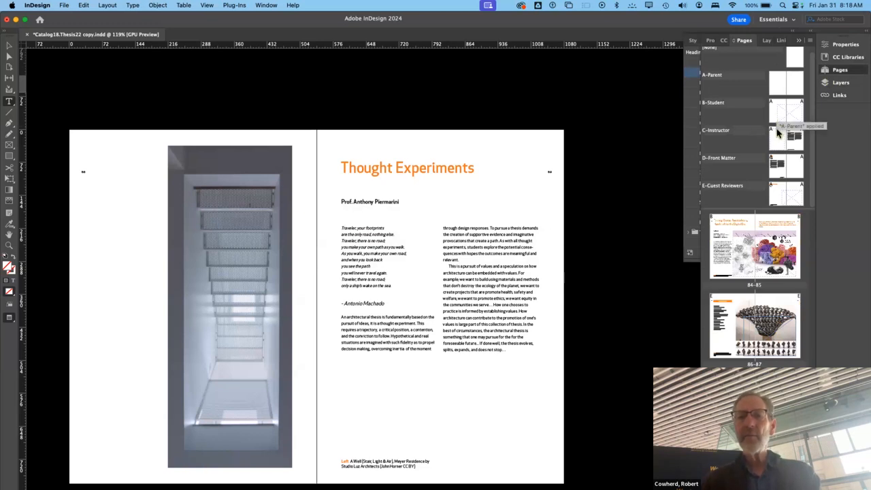
click(778, 140)
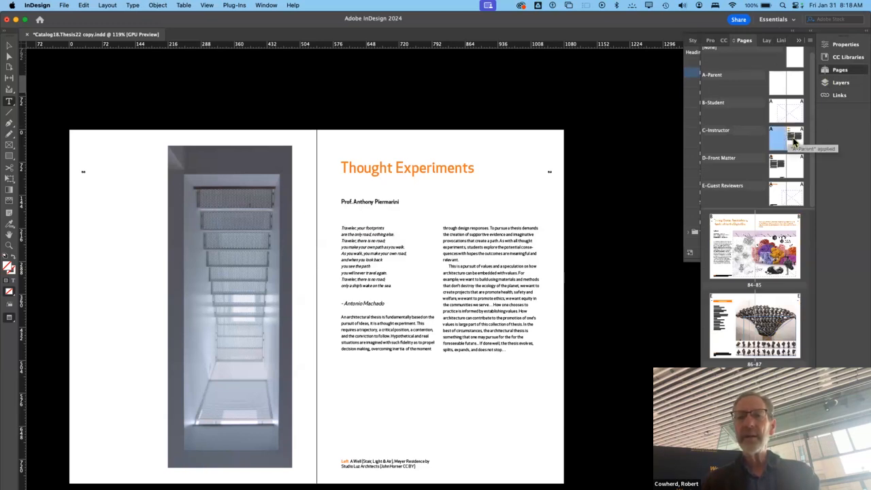
shift+click(794, 140)
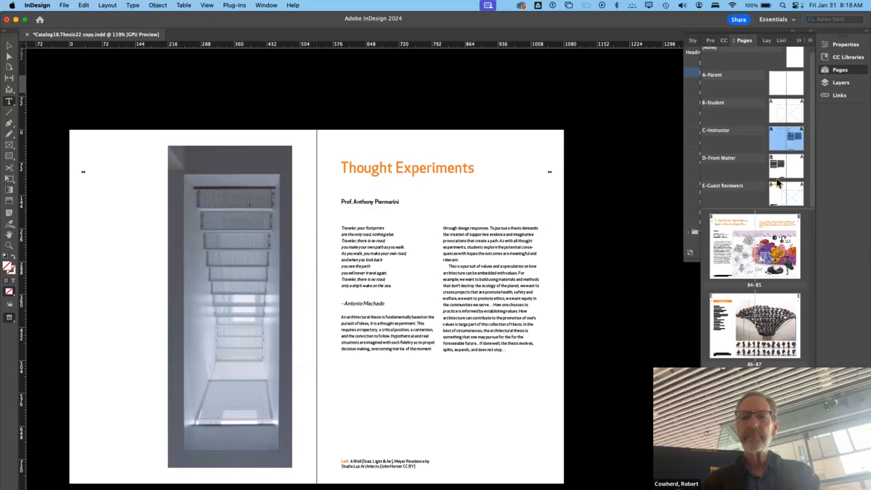
drag(793, 140, 776, 365)
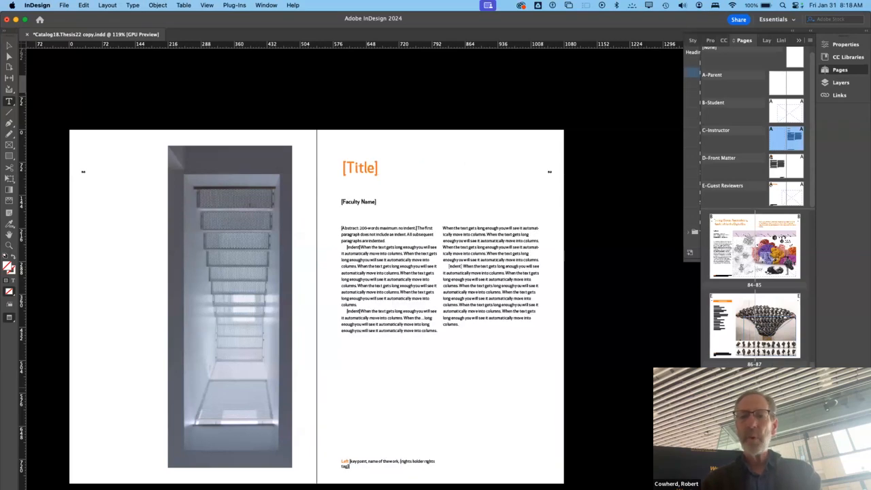
- Override all parent page items with the C-Instructor parent spread selected
scroll(755, 289, down, 5)
scroll(755, 289, up, 20)
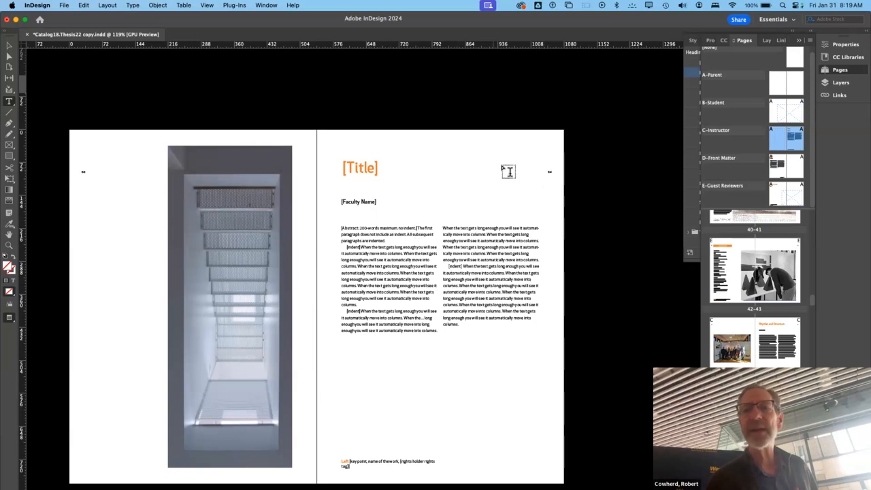
click(811, 41)
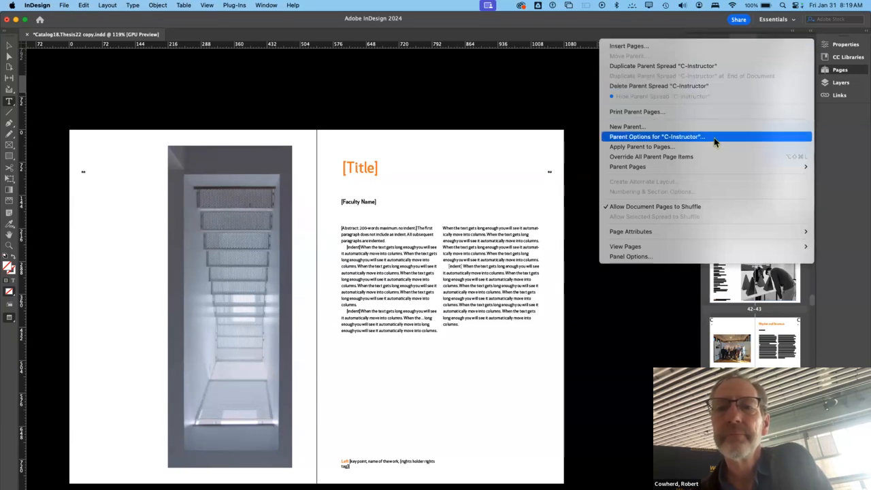
click(706, 162)
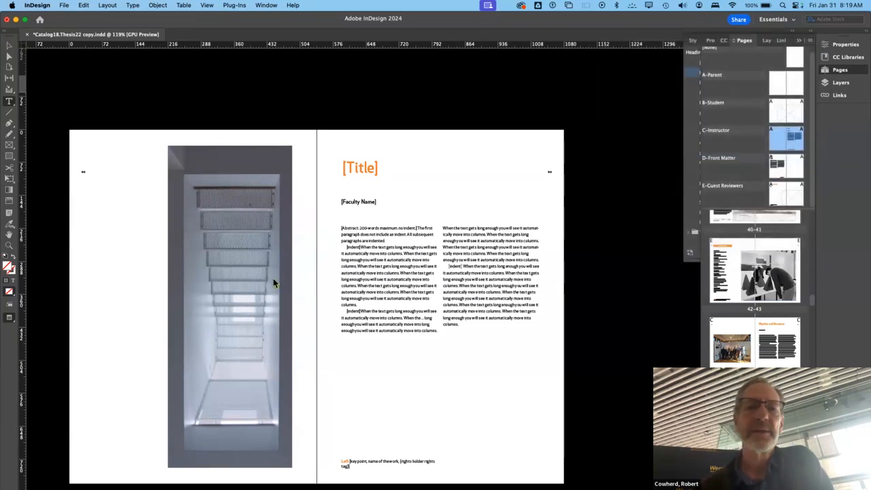
- Examine the instructor spread's abstract placeholder text up close and browse the page thumbnails for the spreads that follow the parents
drag(359, 231, 356, 233)
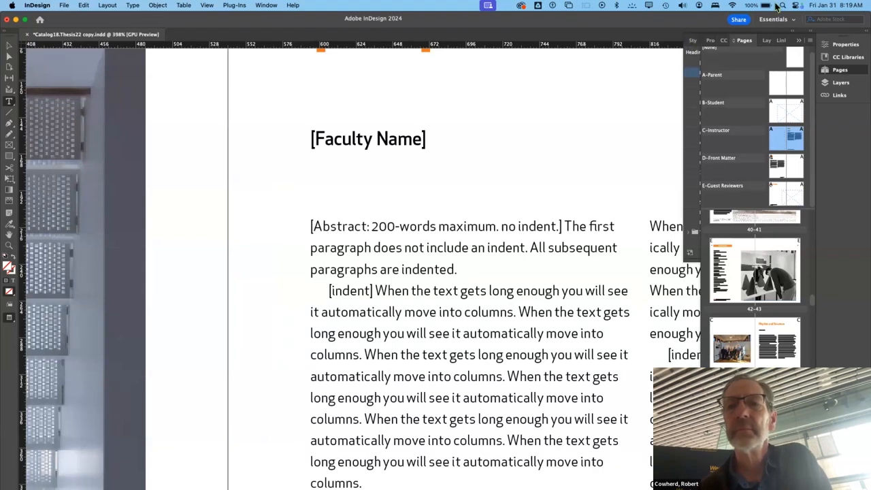
click(809, 41)
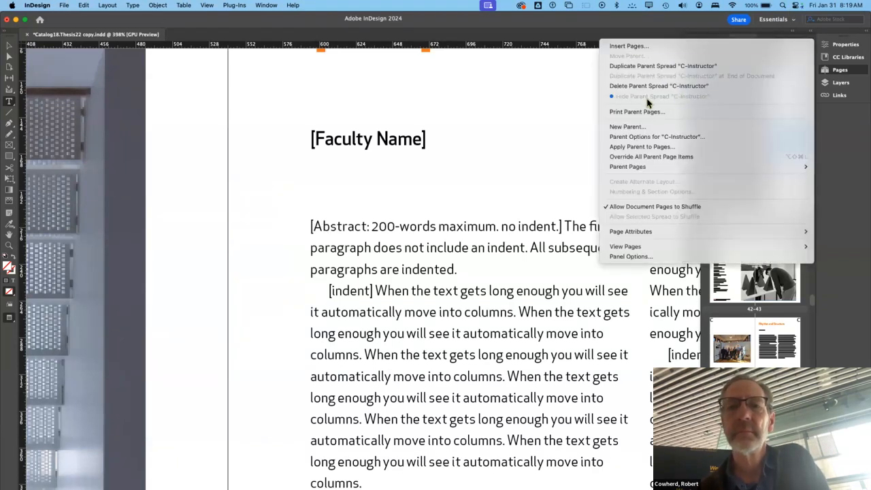
click(543, 208)
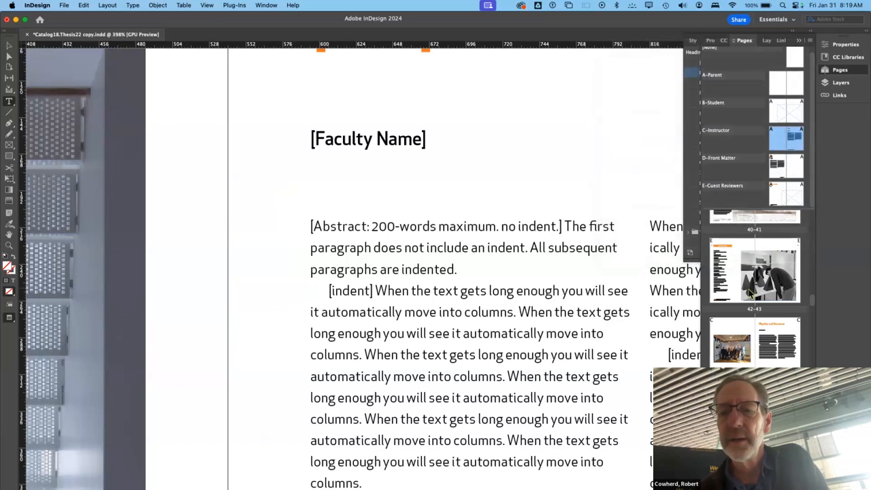
scroll(749, 293, down, 8)
scroll(749, 293, up, 3)
scroll(749, 293, up, 3)
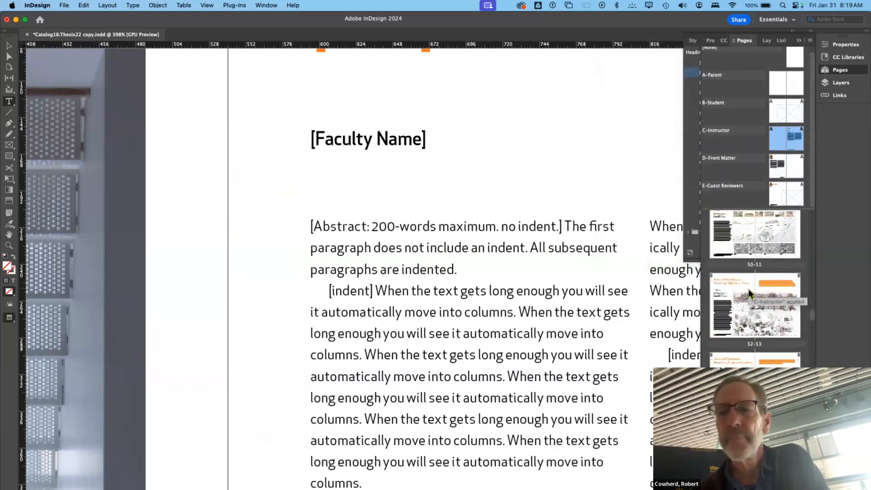
scroll(748, 293, down, 7)
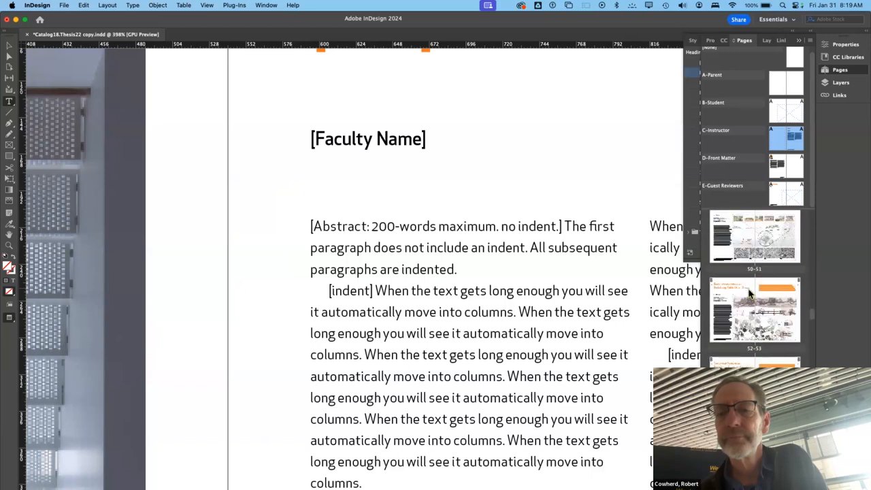
scroll(749, 292, down, 2)
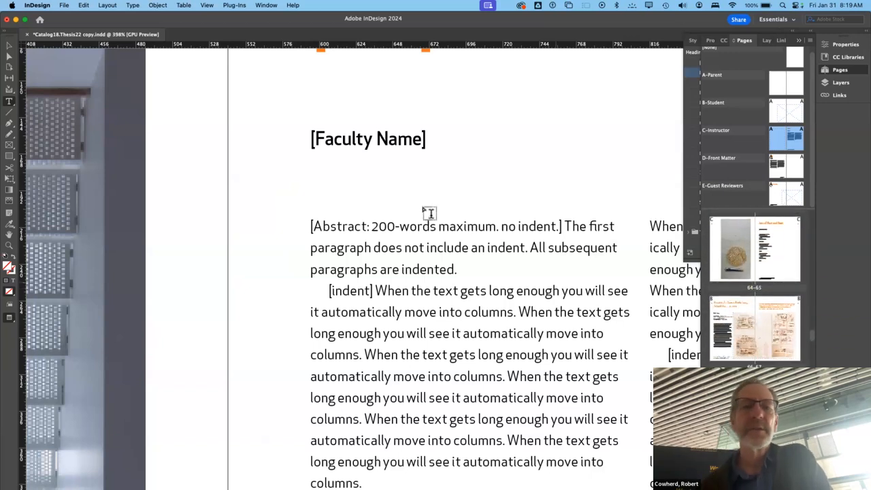
- Show the Place dialog enlarged on the Catalog18.Thesis22 folder and close it without placing a file
click(83, 6)
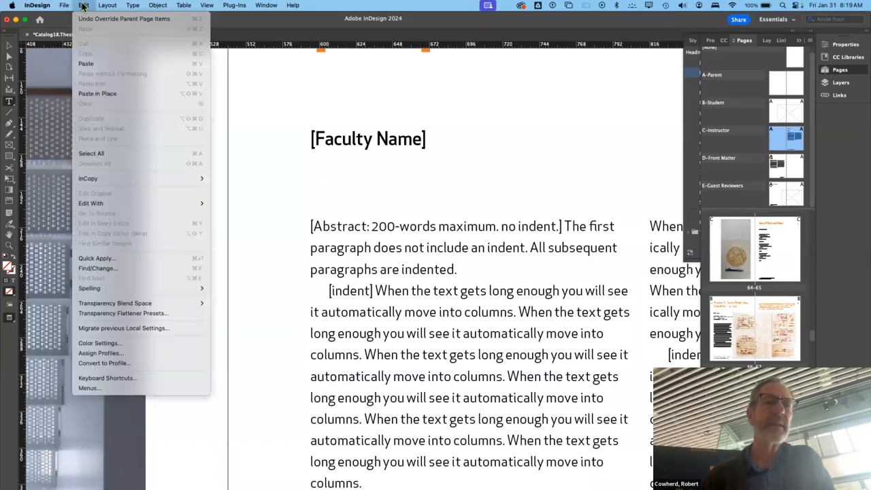
mouse_move(67, 6)
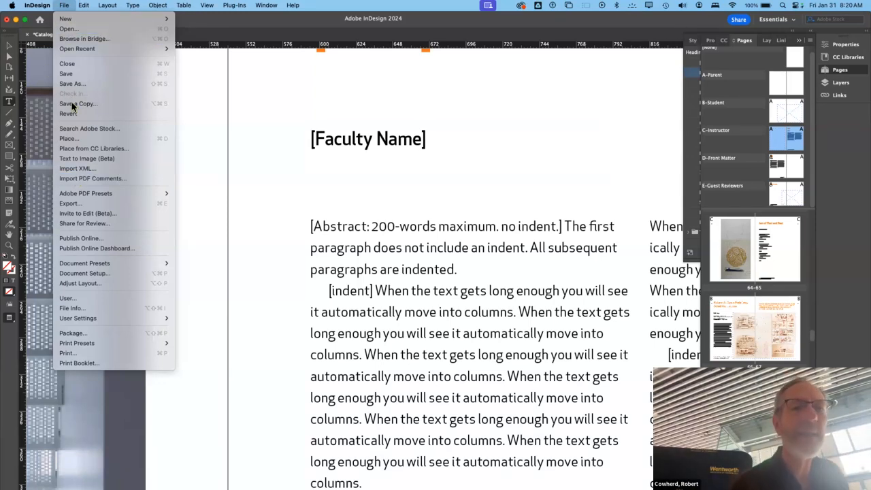
click(71, 141)
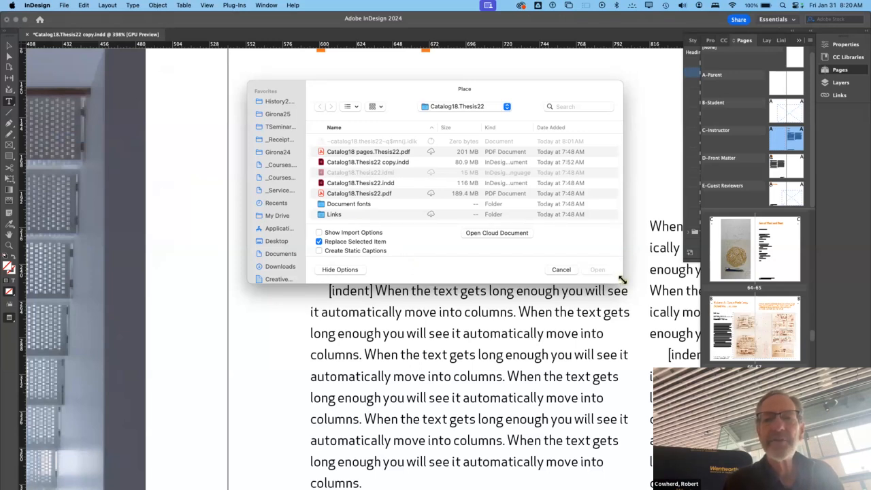
drag(621, 281, 804, 488)
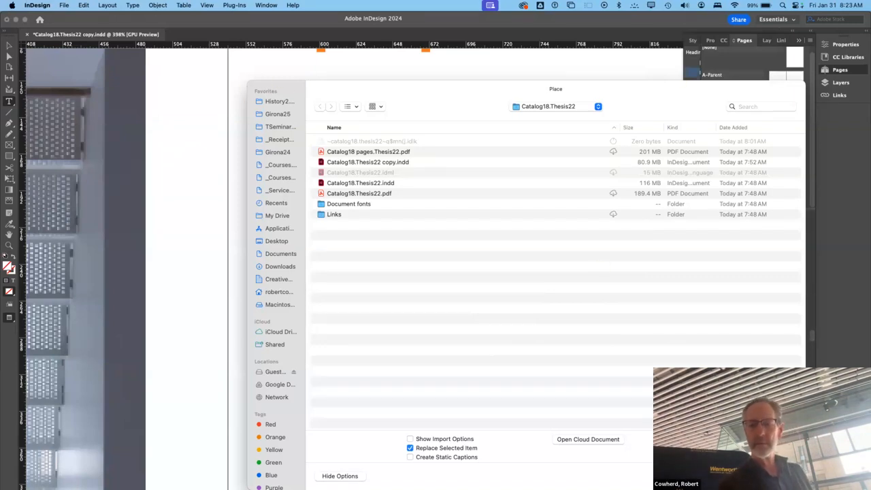
key(Escape)
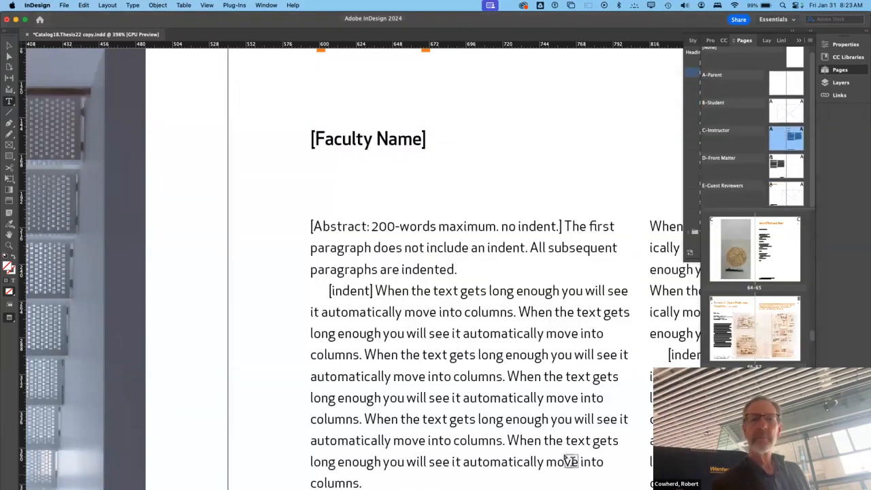
- Review the instructor spread's two-column placeholder text and the neighbouring guest reviewer and student spreads, ending on the instructor spread
scroll(474, 327, right, 5)
scroll(474, 328, down, 2)
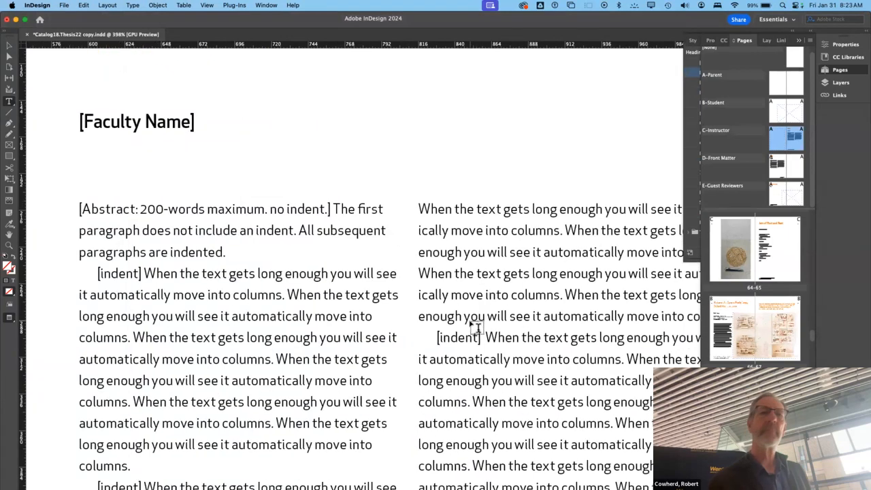
scroll(474, 328, down, 4)
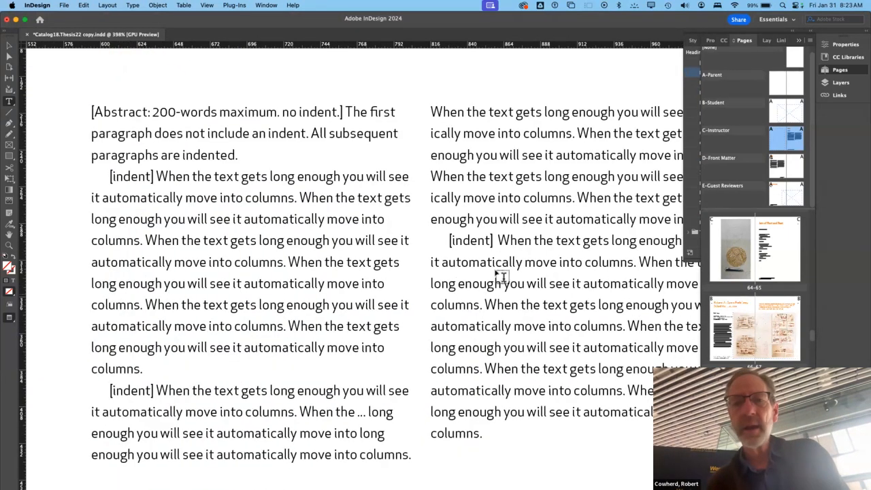
scroll(472, 249, up, 20)
scroll(472, 249, down, 15)
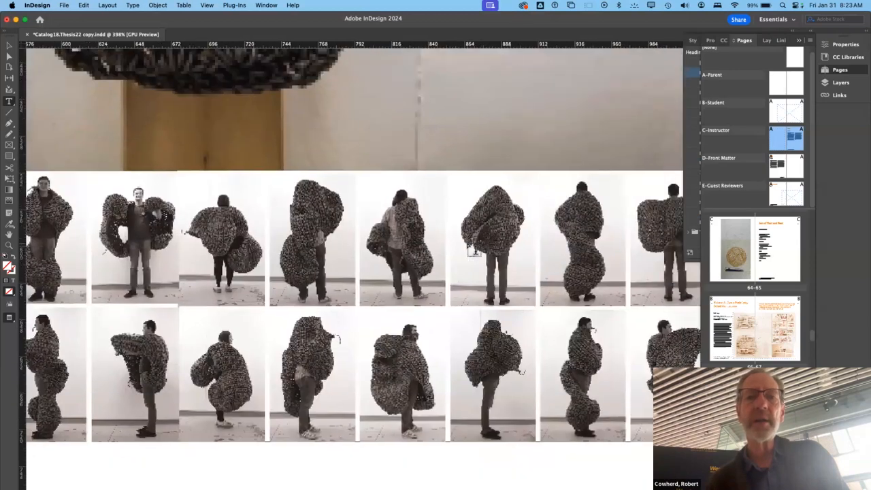
scroll(472, 249, down, 6)
scroll(445, 260, left, 4)
scroll(446, 261, down, 20)
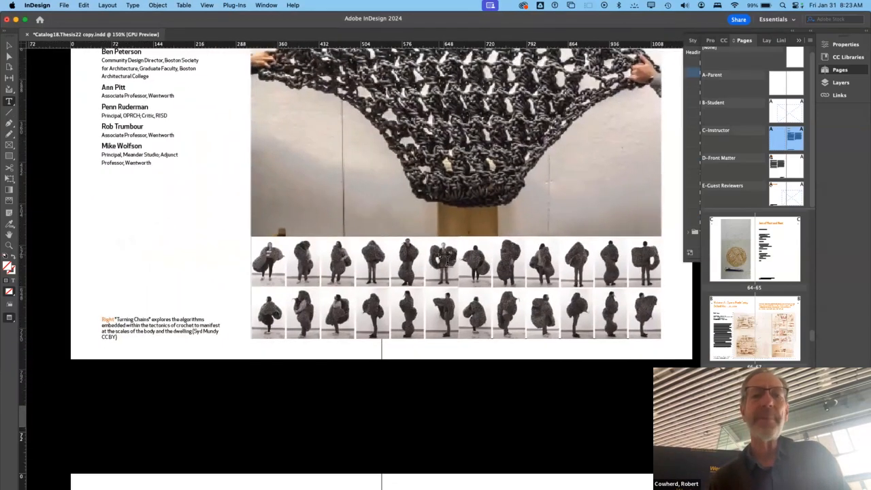
scroll(444, 260, up, 15)
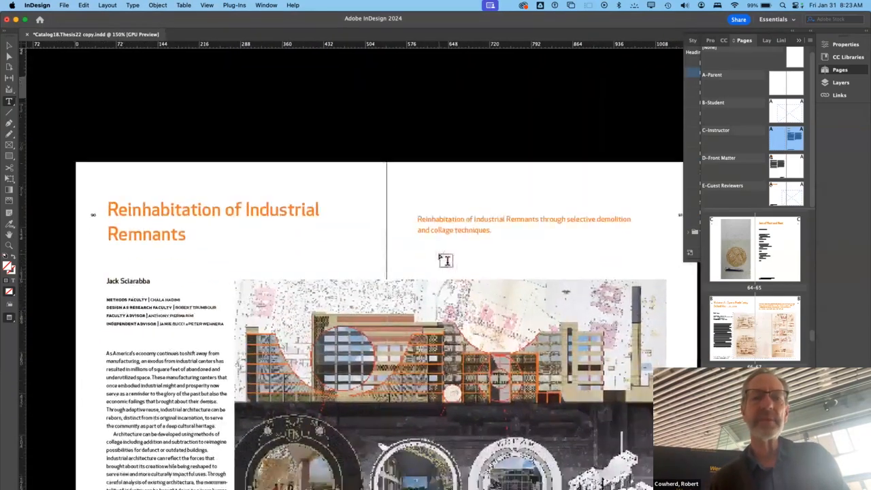
scroll(444, 259, right, 3)
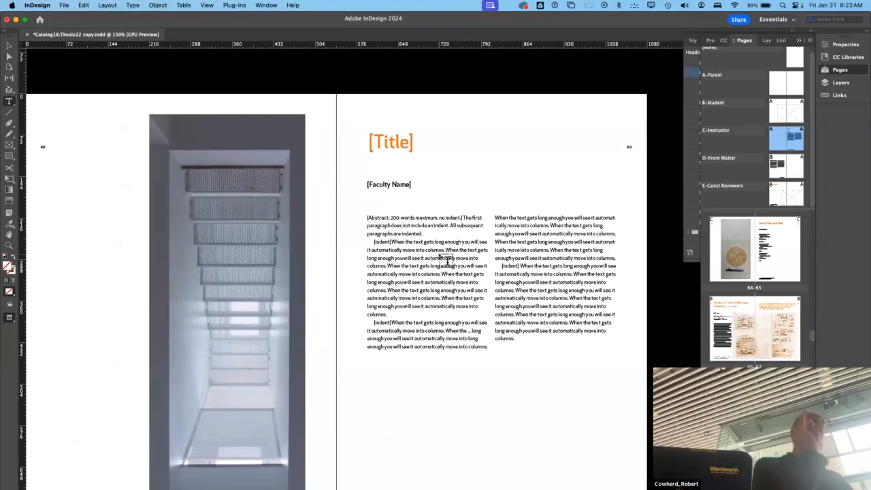
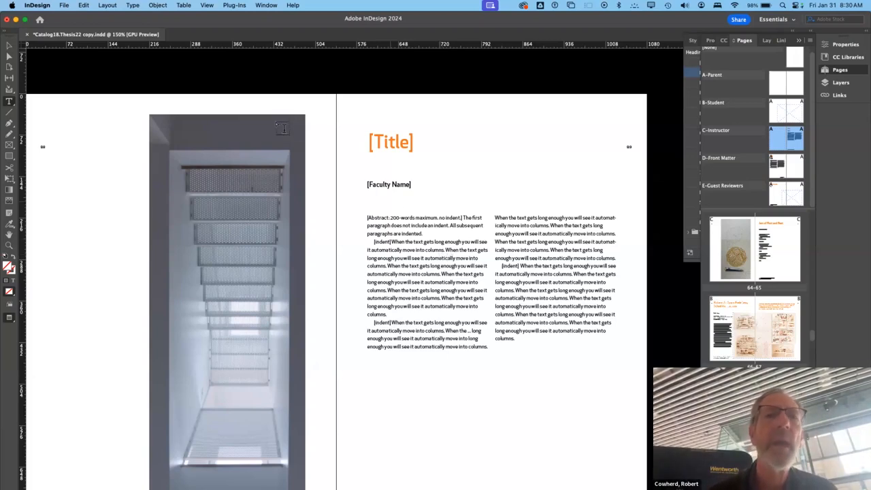
- Set the screen mode to Normal and show the guides on the C-Instructor parent spread
click(207, 6)
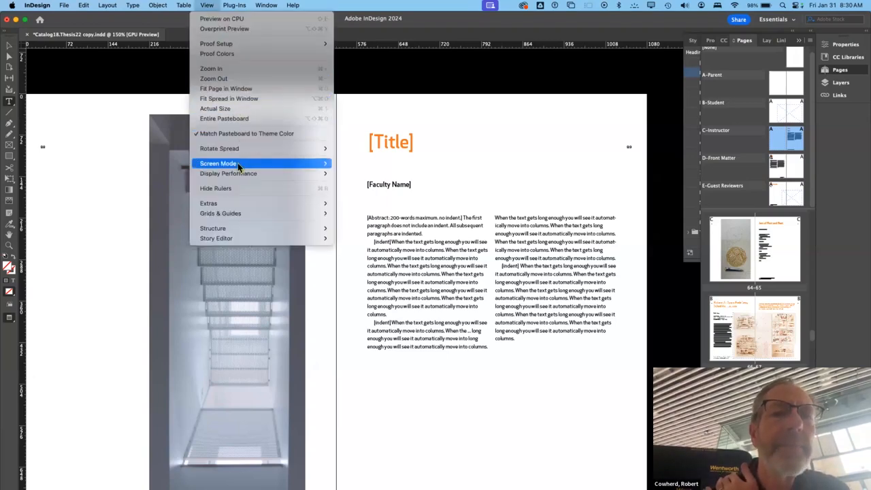
mouse_move(238, 162)
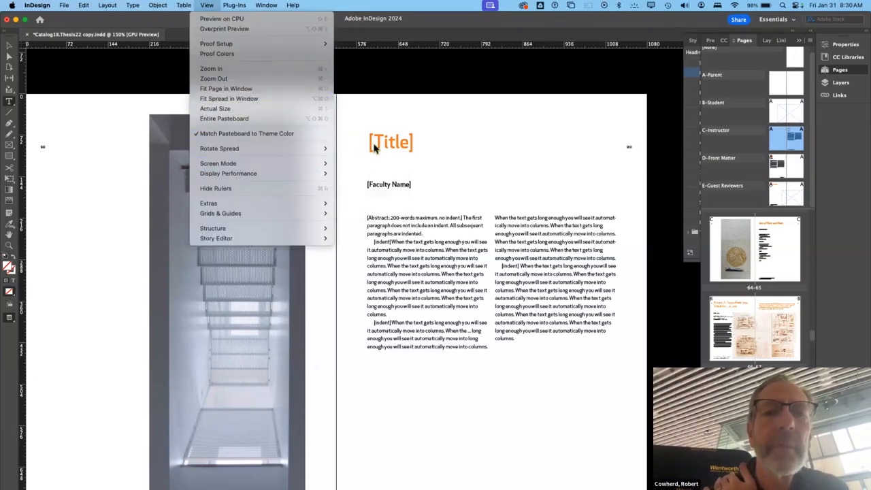
mouse_move(320, 149)
mouse_move(325, 164)
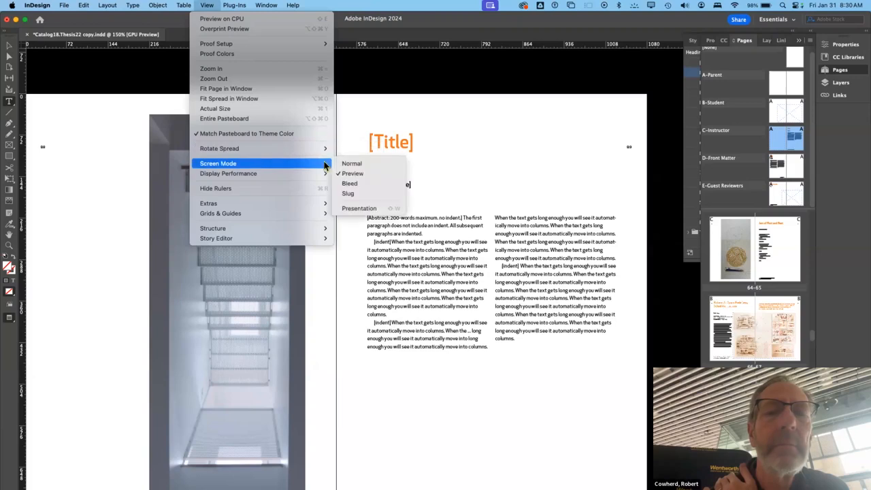
click(355, 162)
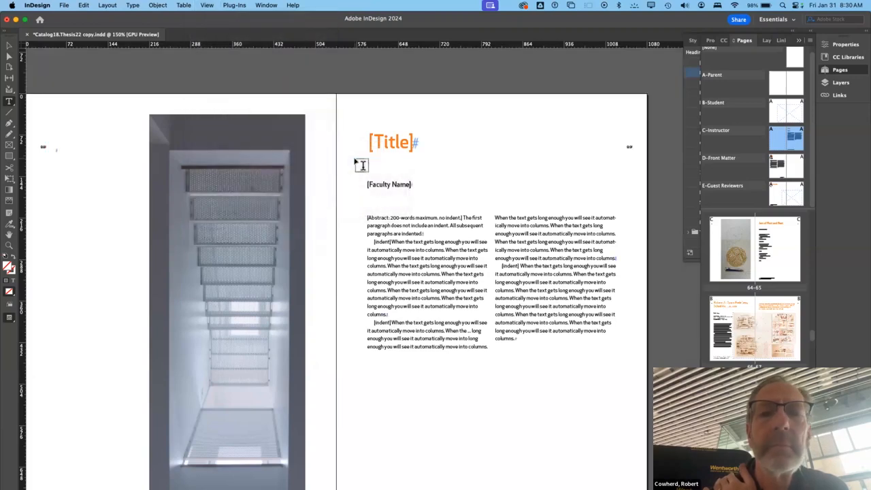
click(205, 6)
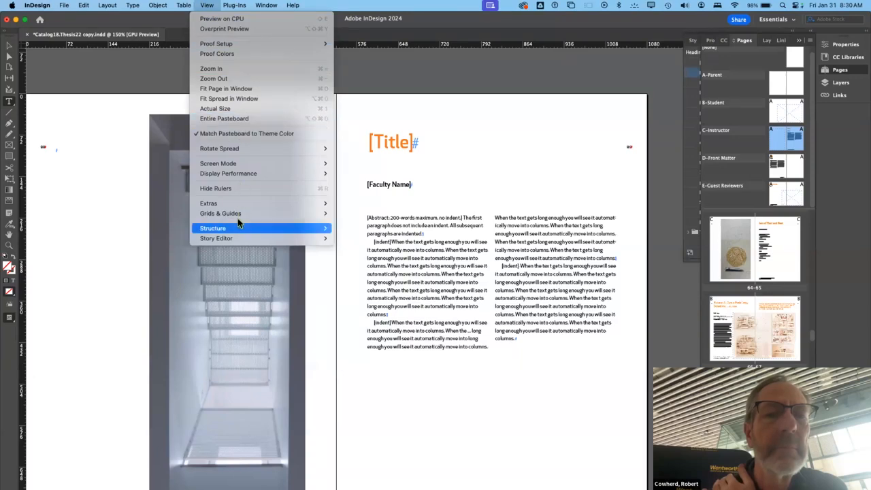
mouse_move(238, 214)
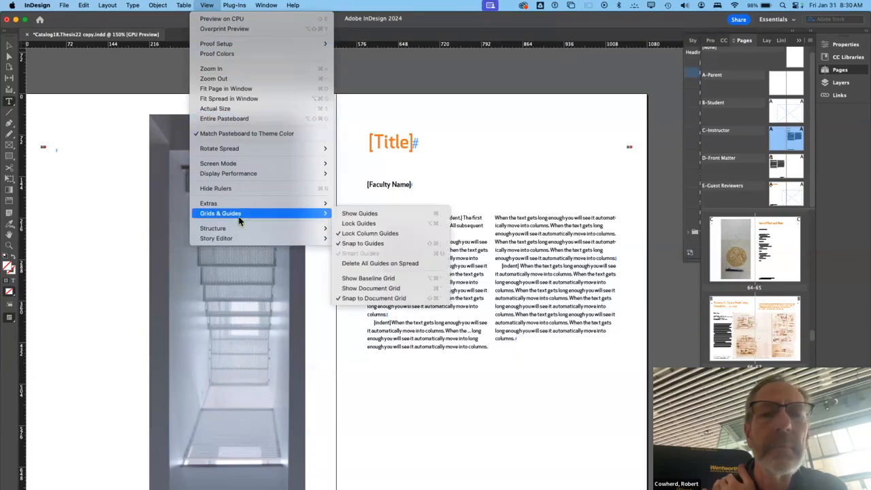
click(348, 214)
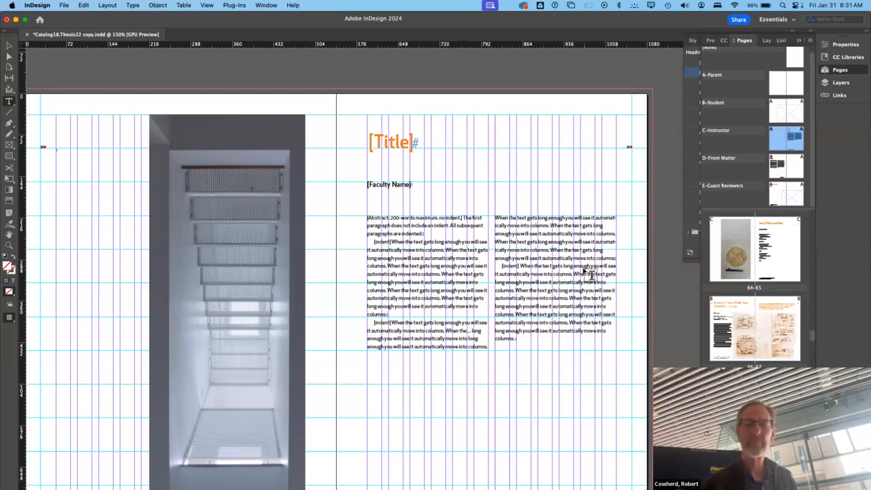
- Activate the Selection tool and go to the spread containing "The Architecture Thesis in 2022"
click(8, 45)
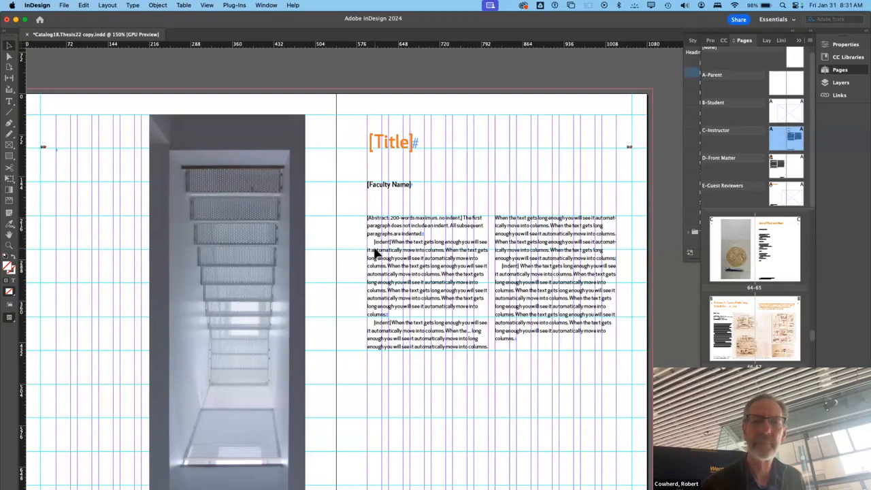
drag(376, 253, 756, 273)
scroll(761, 327, down, 10)
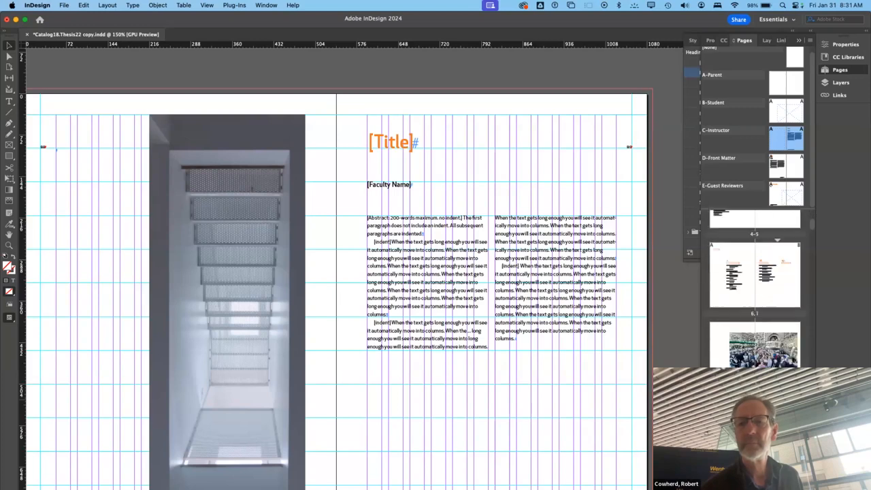
scroll(761, 326, up, 4)
scroll(760, 326, down, 2)
click(777, 360)
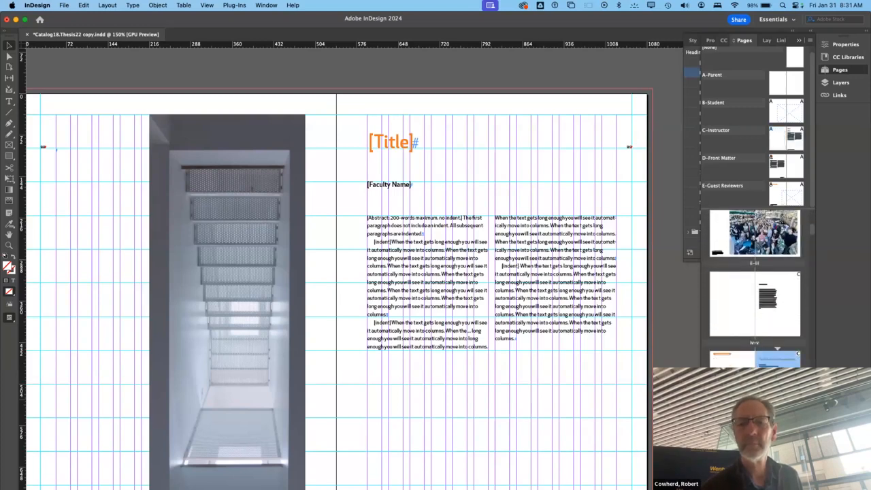
double_click(777, 359)
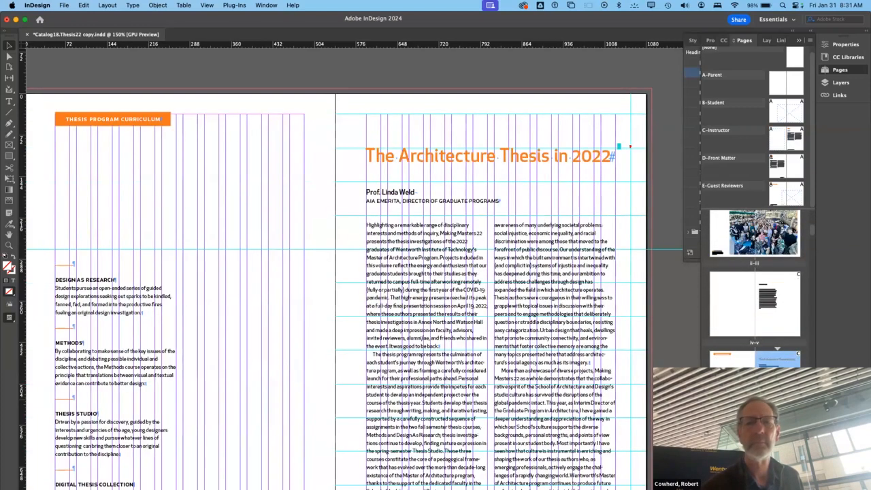
- Place the text cursor in the essay's first and second paragraphs to compare their paragraph styles
click(408, 325)
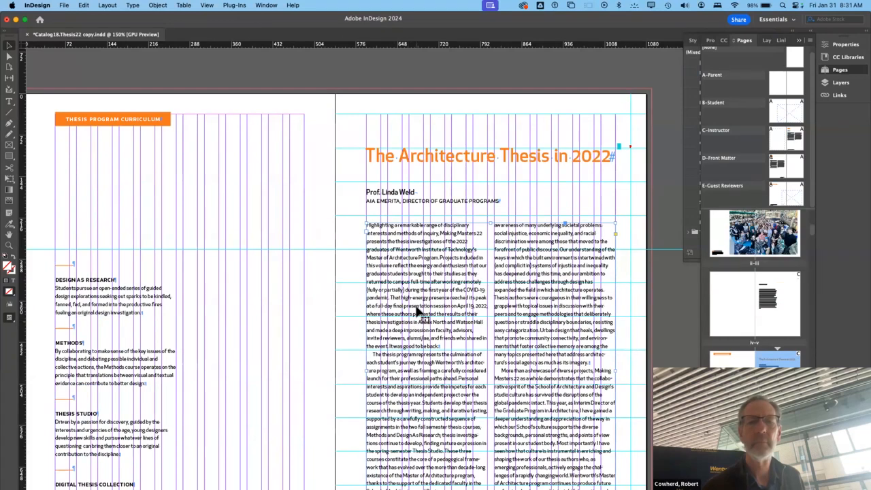
double_click(415, 307)
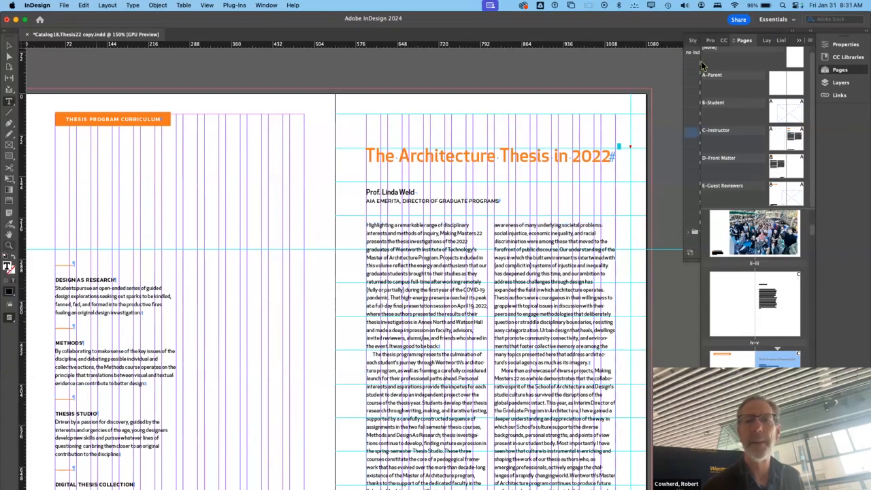
click(9, 44)
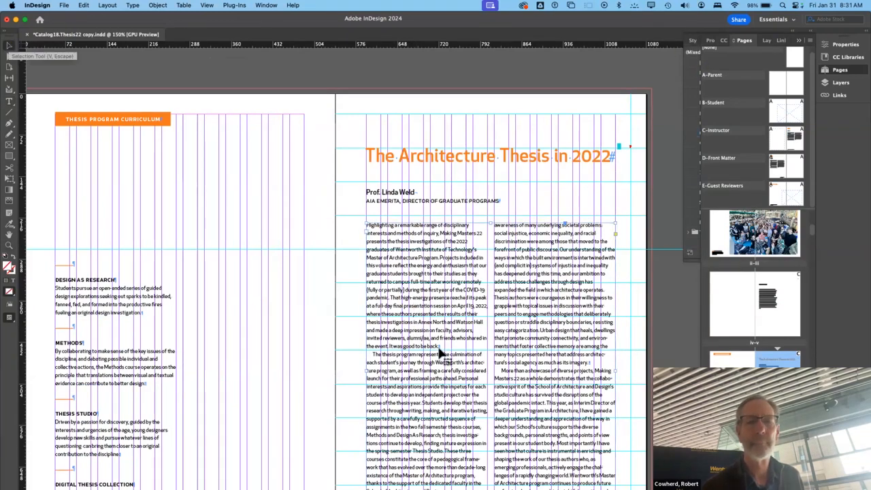
double_click(457, 354)
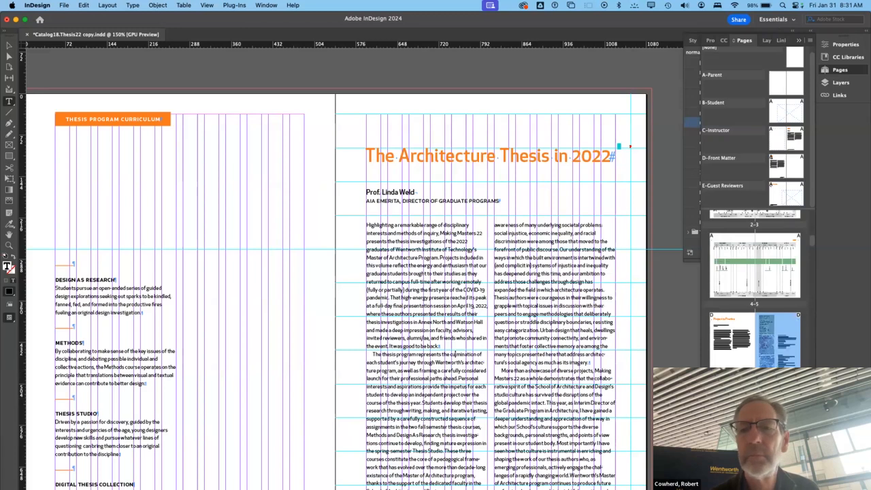
- Go to the "Project to Practice" spread and show the Insert Special Character options for text
key(alt+Page_Down)
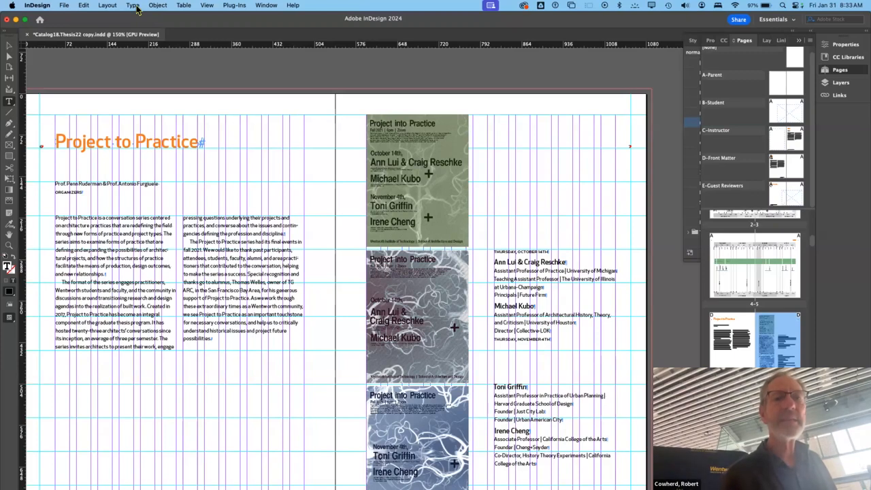
click(136, 7)
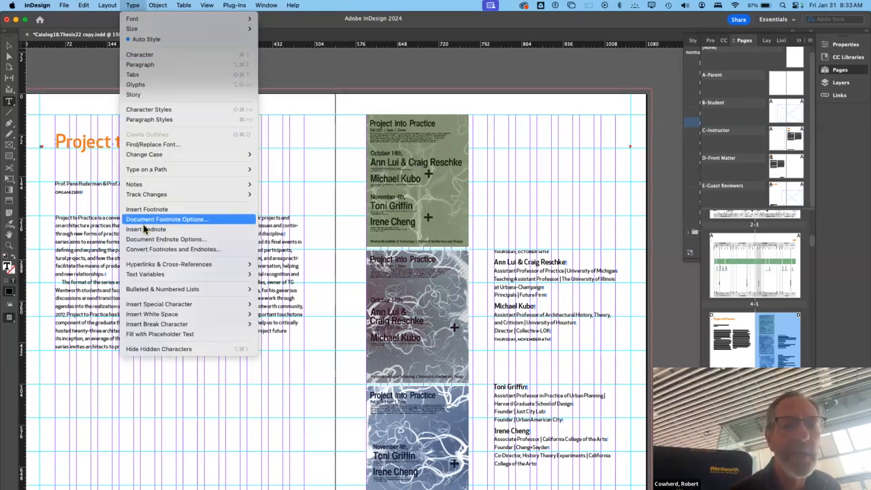
mouse_move(151, 305)
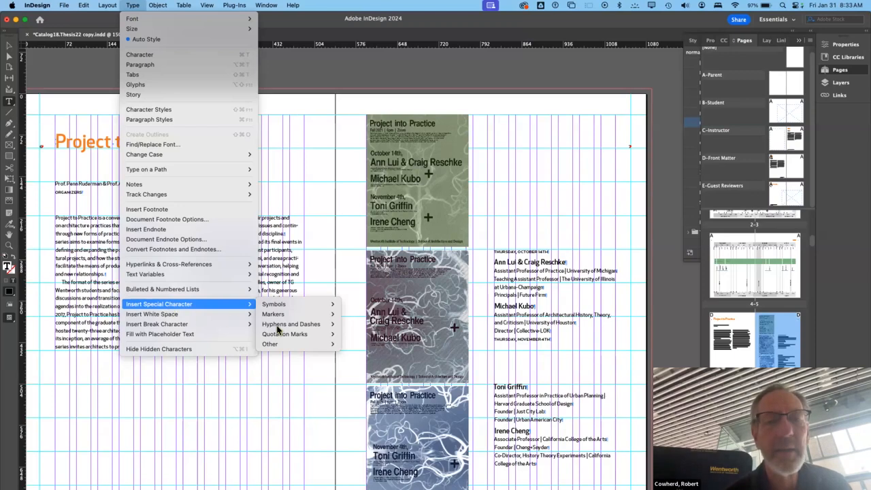
mouse_move(276, 318)
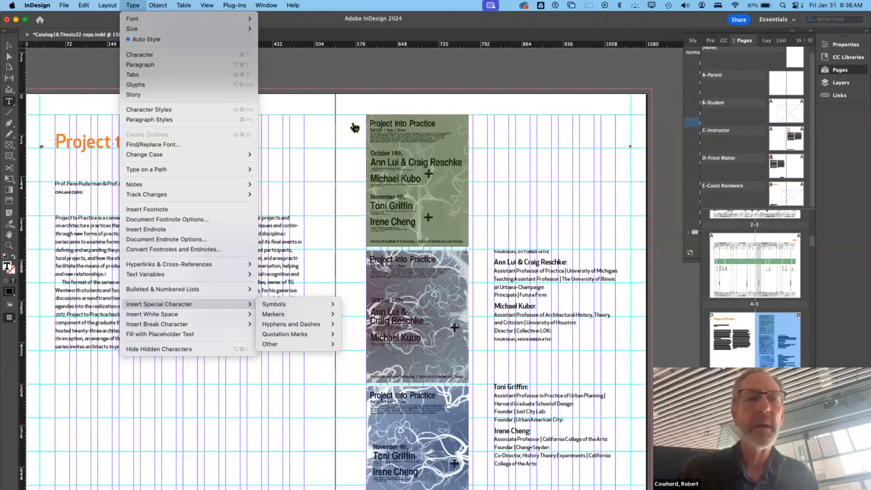
- Switch to Google Chrome and review the 17 Jan 2025 joint session notes in the Coordination.TSeminar25 document
key(super+Tab)
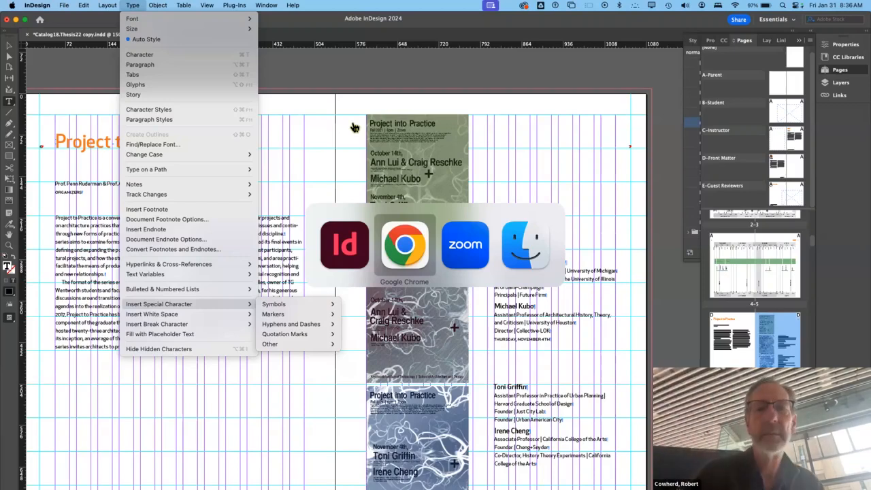
key(super+Tab)
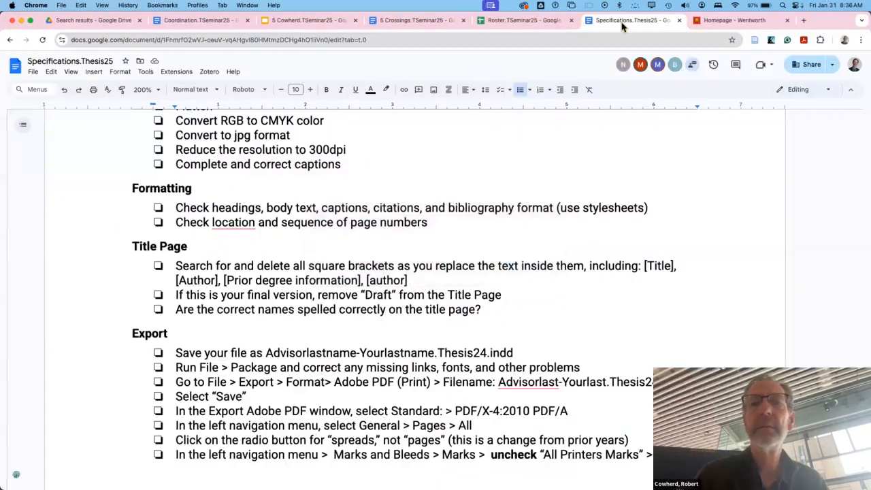
click(180, 21)
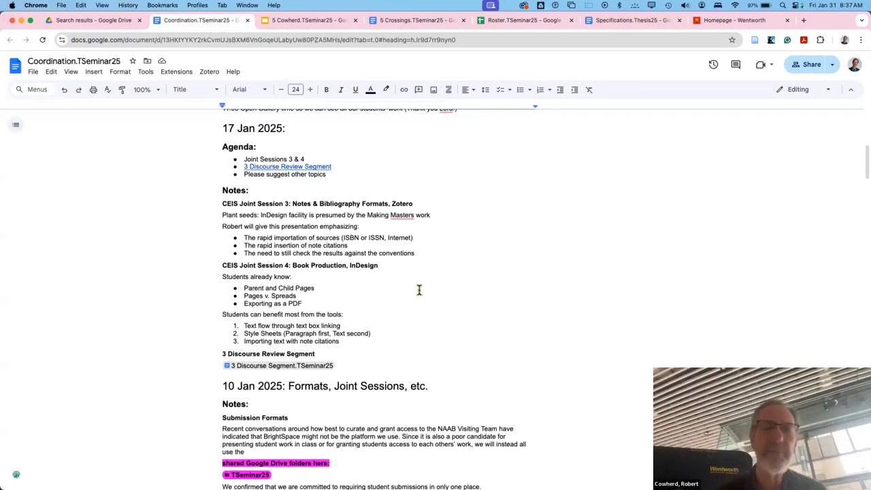
scroll(419, 290, down, 1)
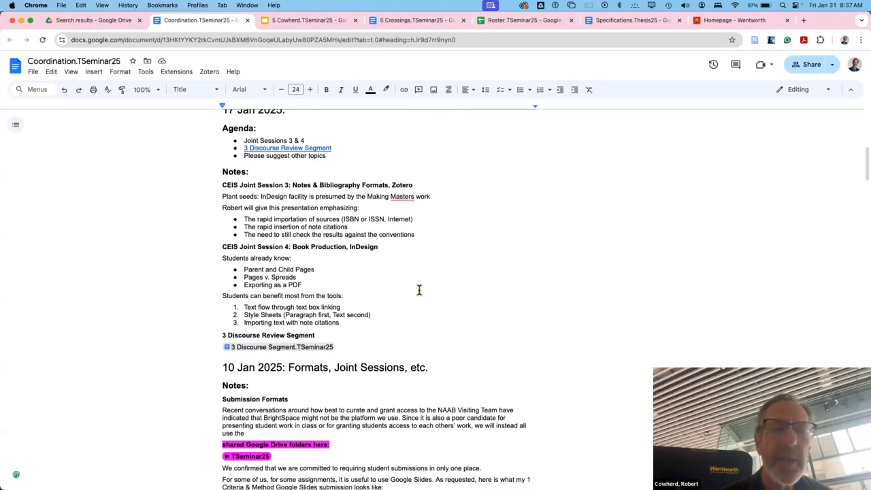
scroll(418, 289, down, 1)
scroll(419, 290, up, 3)
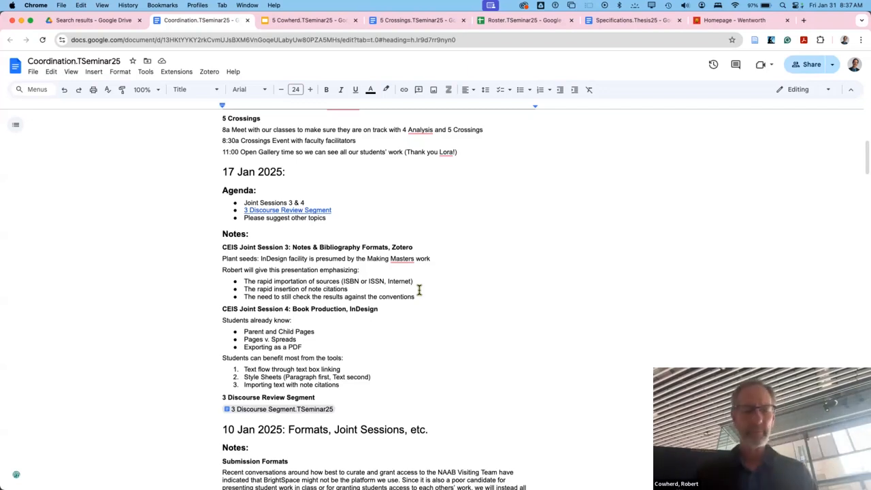
- Return to InDesign and compare the layouts of the Project to Practice, Design as Research and Methods of History, Theory and Criticism spreads
key(super+Tab)
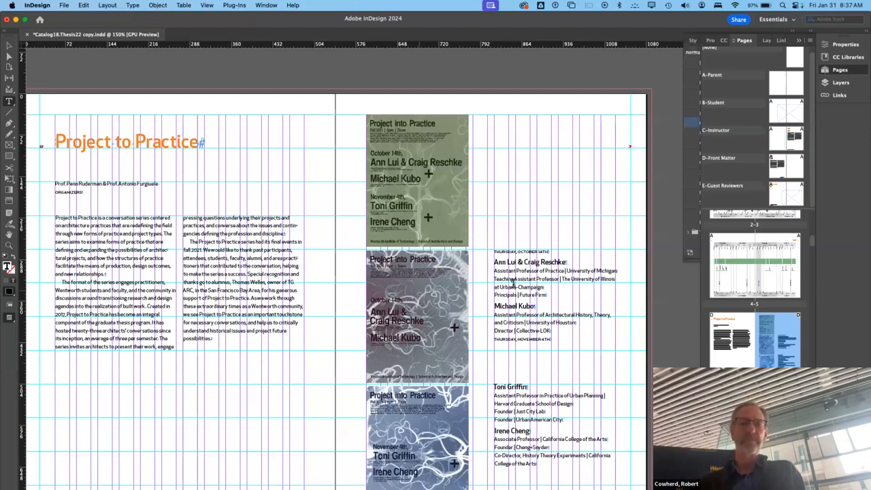
scroll(483, 304, down, 1)
scroll(483, 304, down, 3)
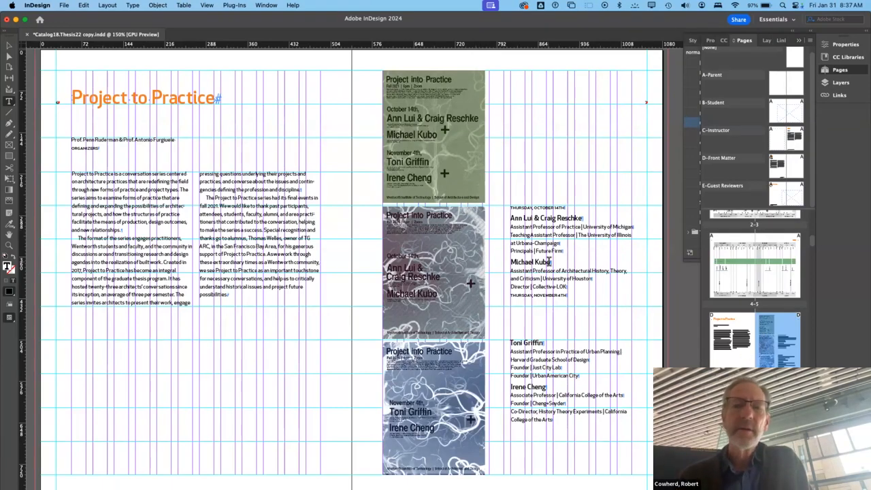
scroll(548, 260, down, 2)
scroll(549, 261, down, 10)
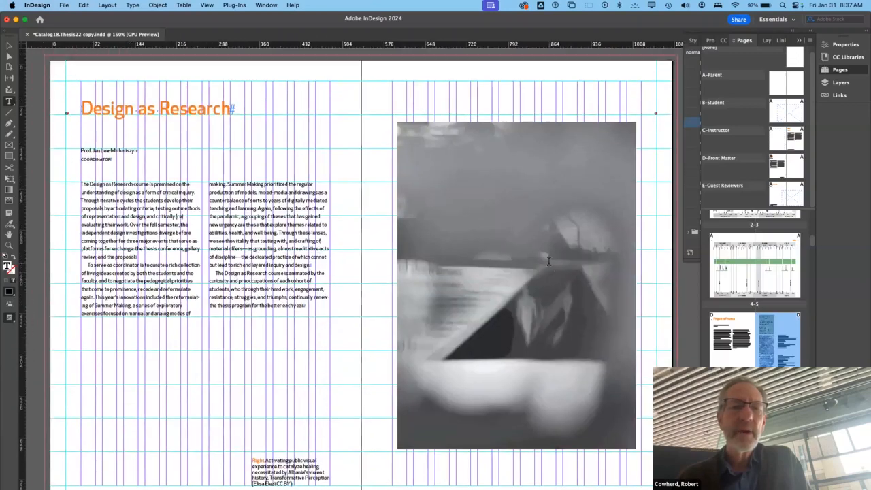
scroll(548, 261, down, 10)
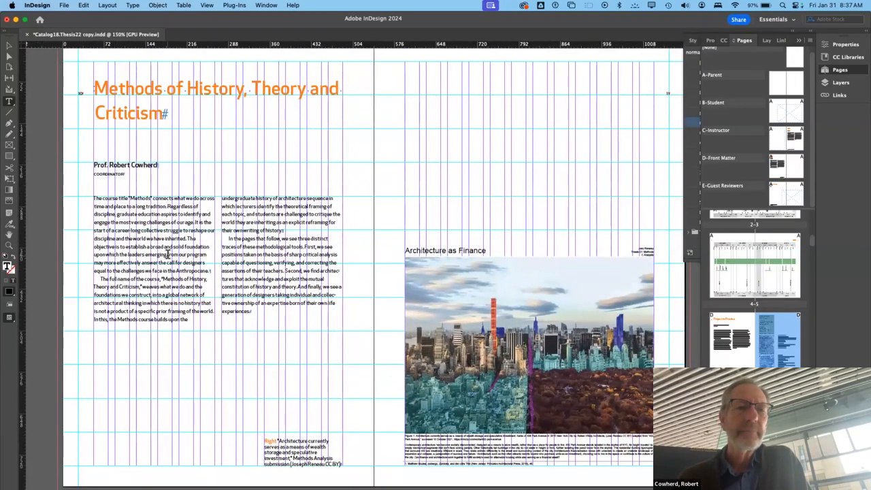
scroll(167, 254, up, 20)
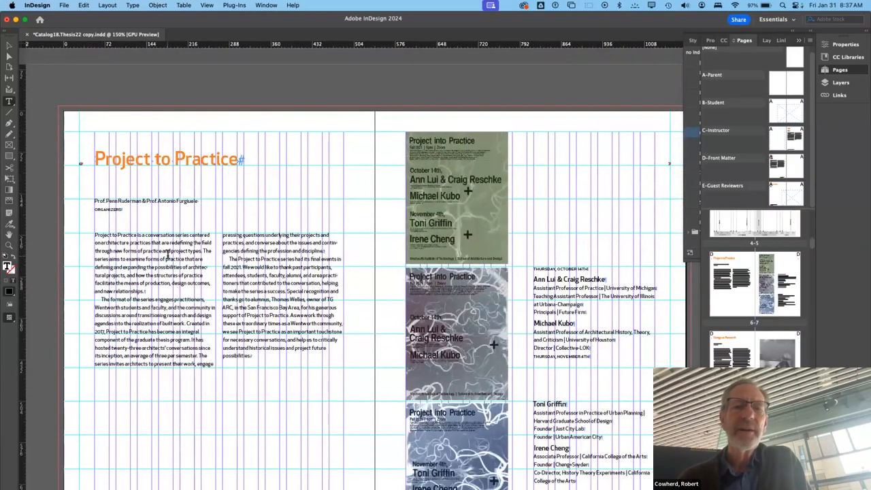
scroll(166, 254, up, 2)
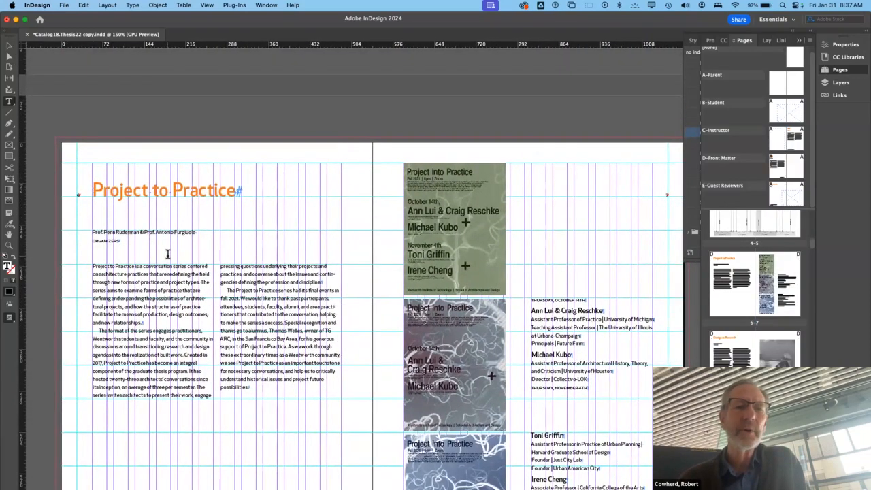
scroll(167, 254, down, 5)
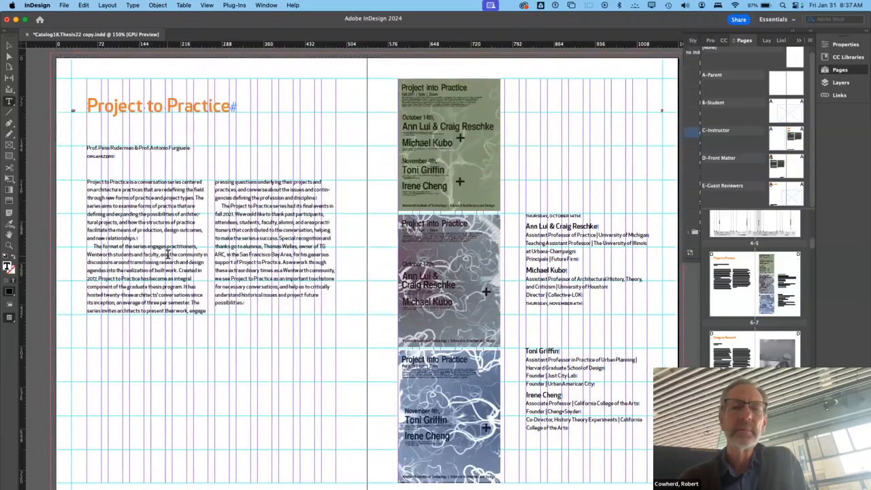
scroll(168, 253, up, 1)
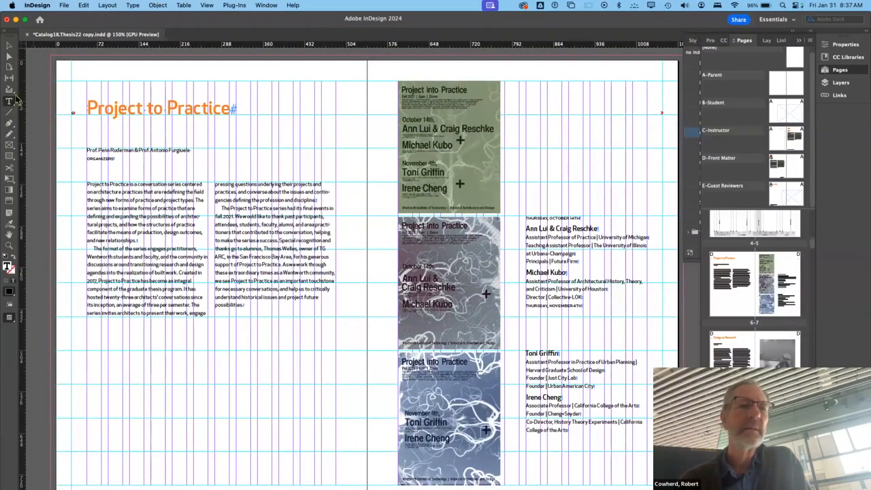
- Select the two-column body text frame on the Project to Practice spread and highlight the word "production" in its first paragraph
click(9, 57)
click(10, 58)
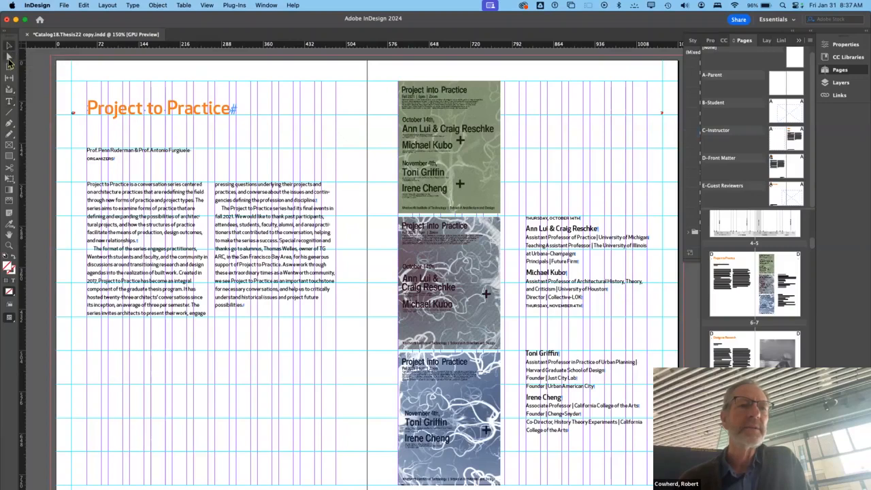
click(133, 219)
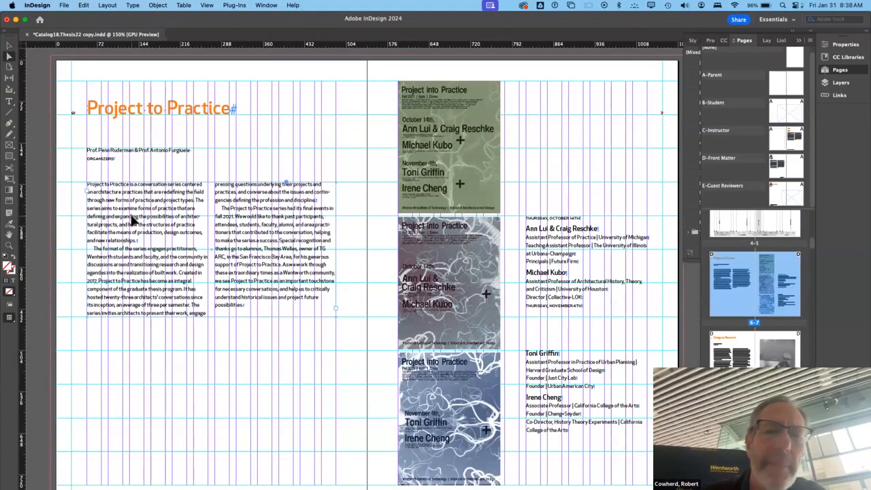
double_click(139, 234)
double_click(148, 232)
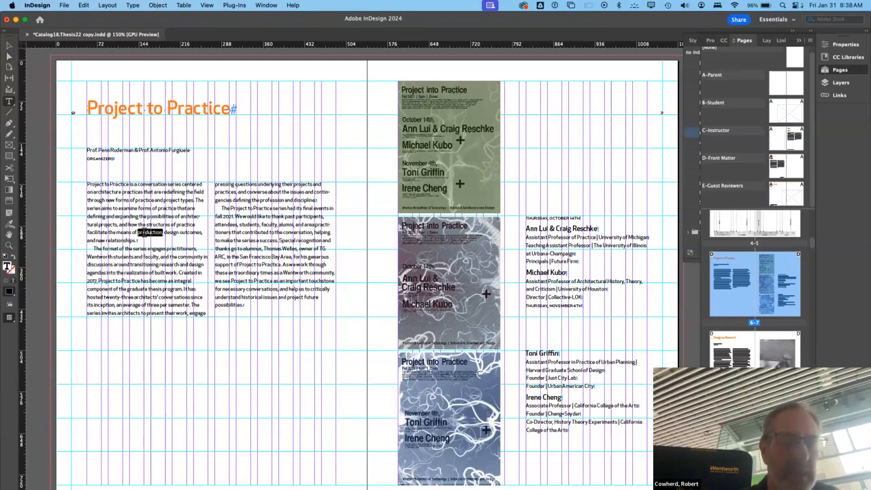
- Copy all the body text in the Project to Practice two-column frame and paste the copy after its last word, "possibilities."
key(super+a)
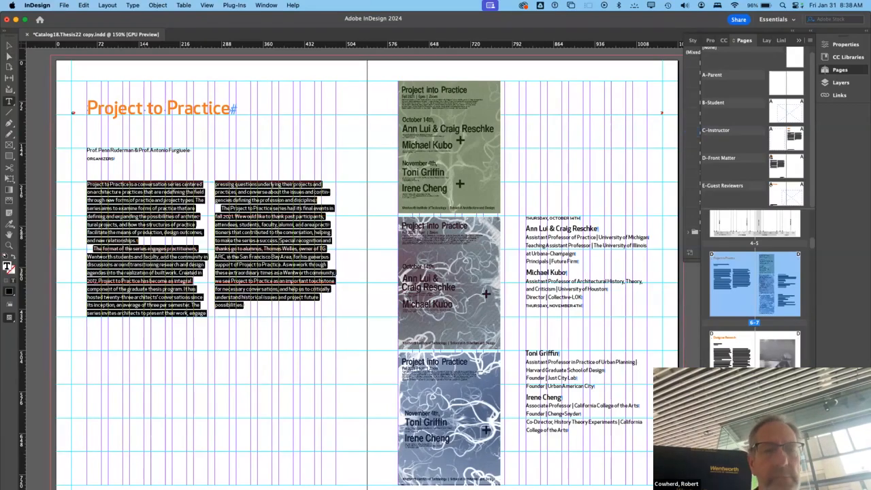
click(191, 226)
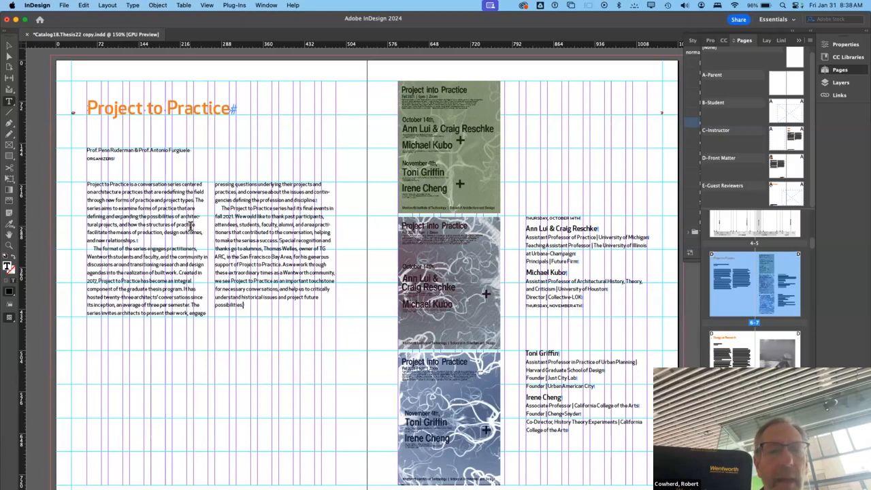
key(super+v)
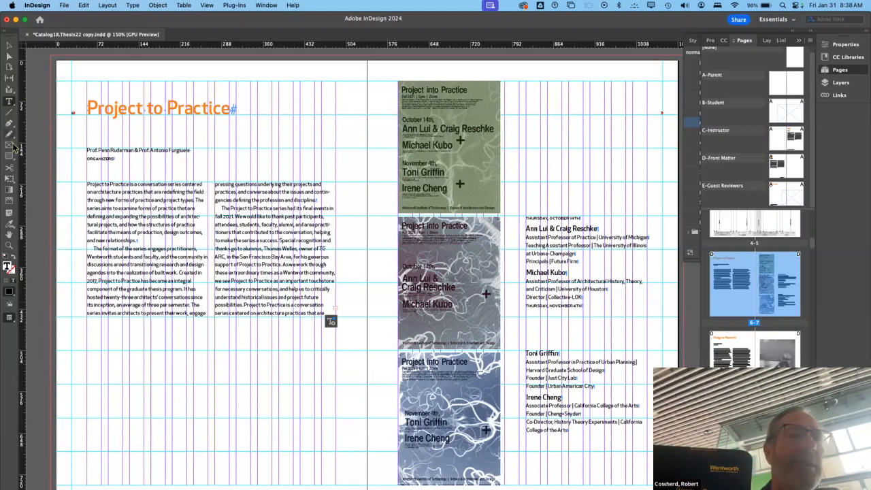
- Draw a text frame beside the green poster, above the October 14th listing, and thread the two-column frame's overset text into it
click(10, 103)
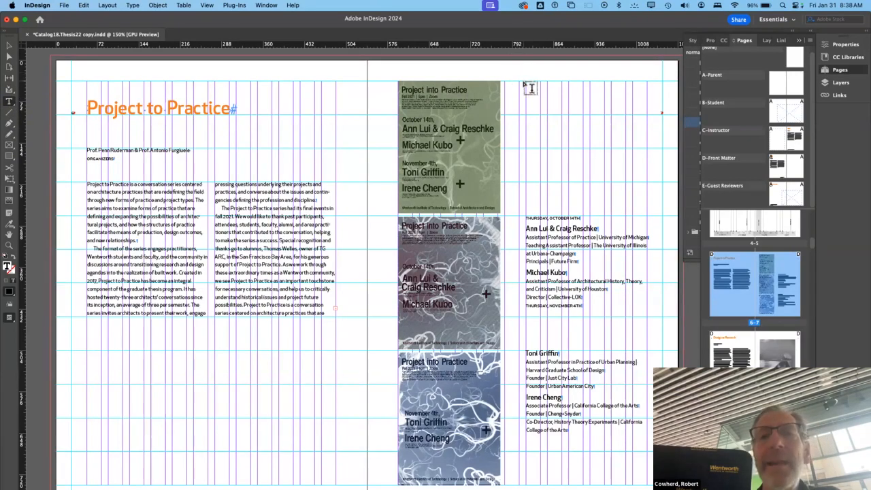
drag(532, 87, 648, 184)
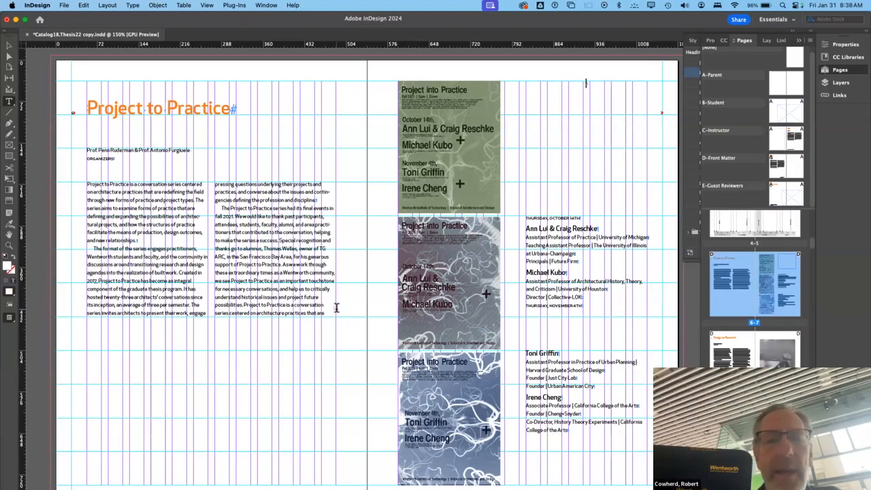
click(344, 314)
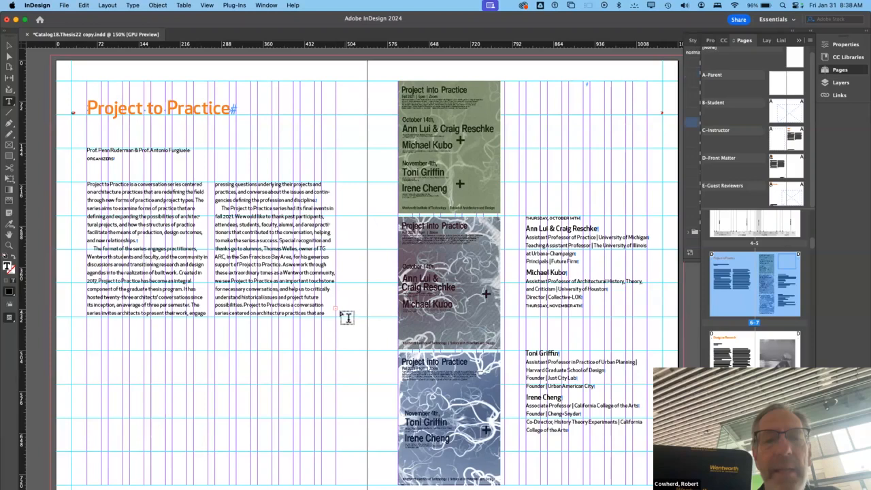
click(9, 46)
click(335, 311)
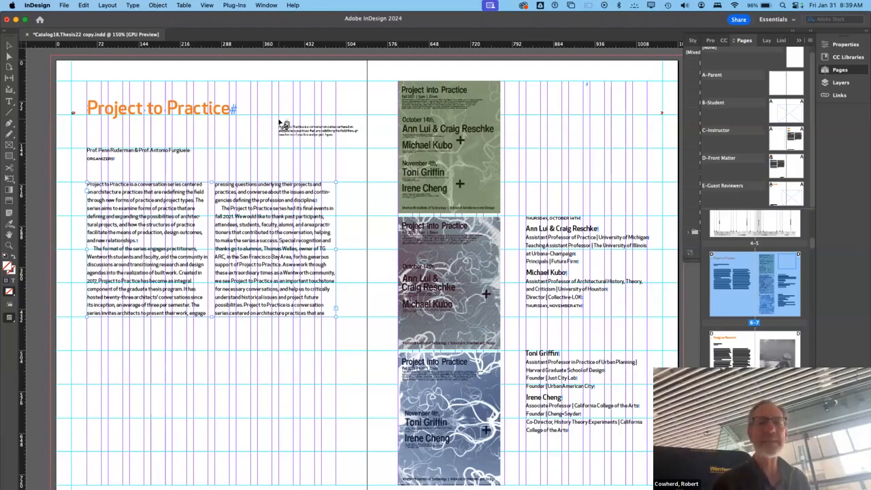
click(529, 86)
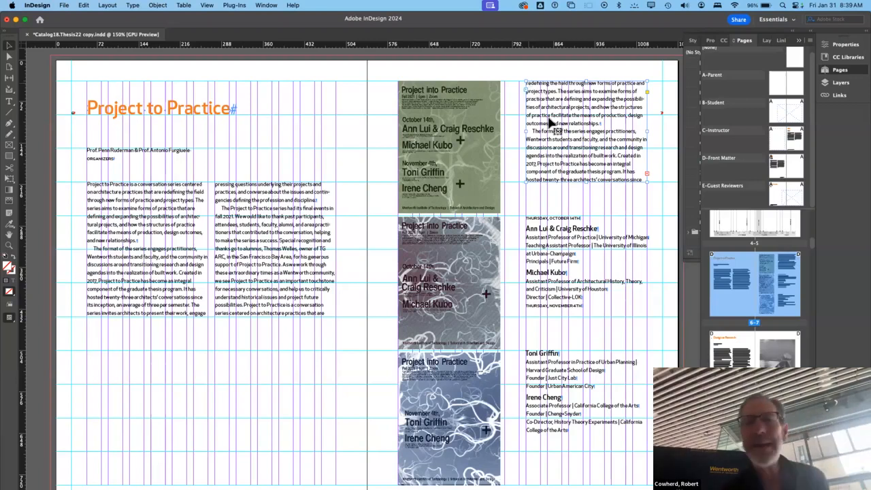
- Thread the remaining overset text into a new frame below the Design as Research body text and widen it to span both columns
click(646, 174)
scroll(571, 236, down, 15)
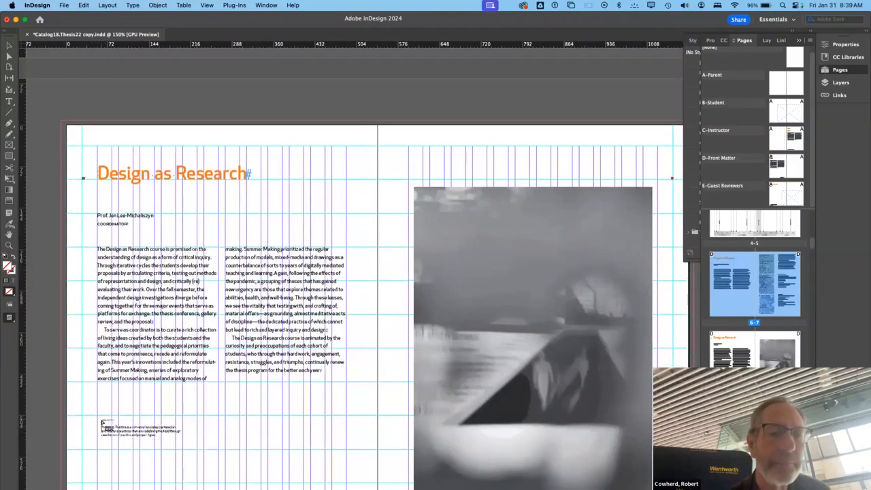
click(95, 413)
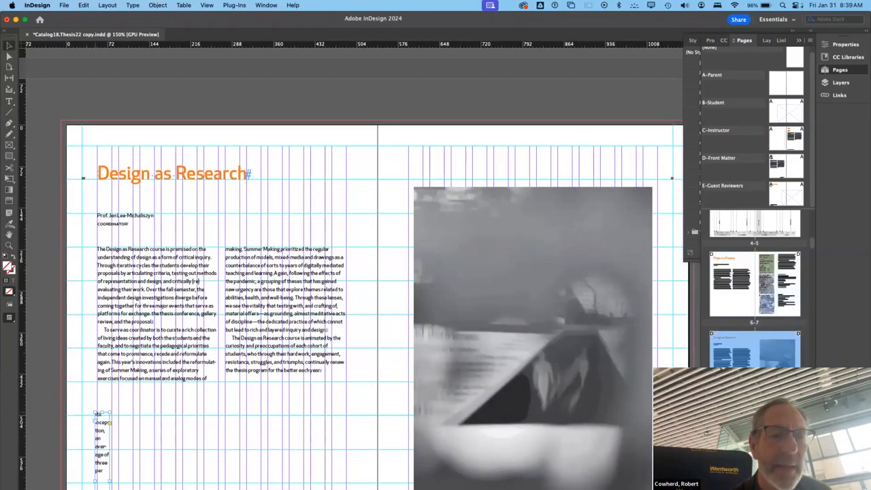
drag(110, 481, 348, 462)
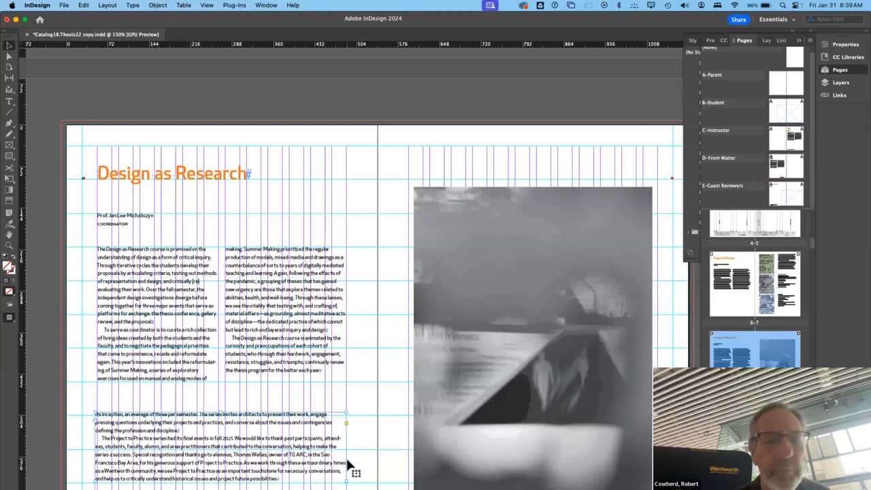
- Select the entire threaded story and trace its highlighted text across the Design as Research and Project to Practice spreads
scroll(200, 421, down, 2)
triple_click(197, 416)
key(super+a)
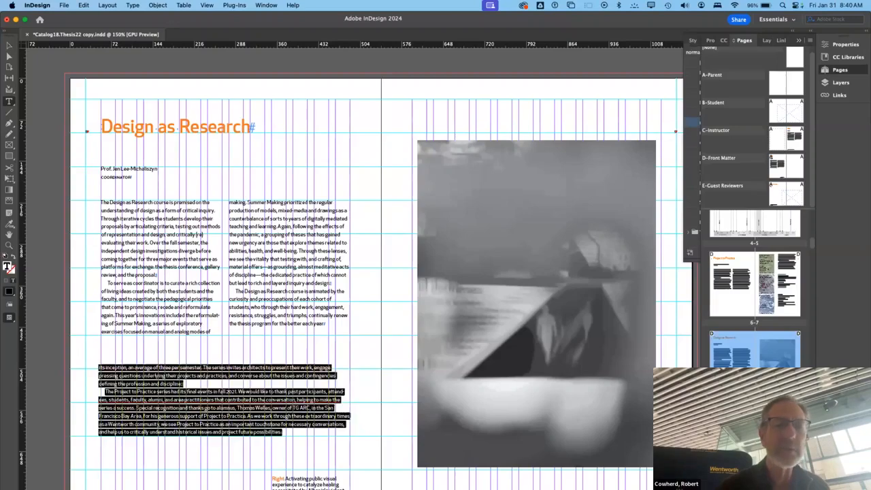
scroll(198, 417, up, 15)
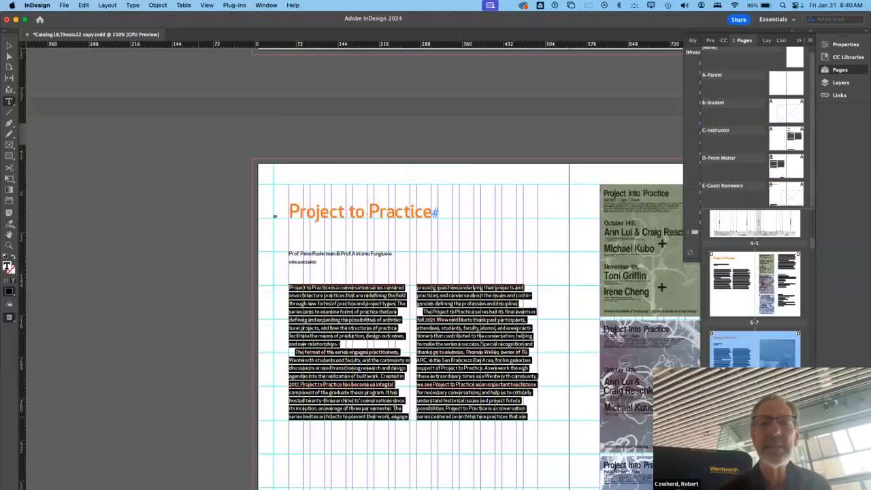
scroll(353, 272, right, 6)
scroll(354, 272, down, 2)
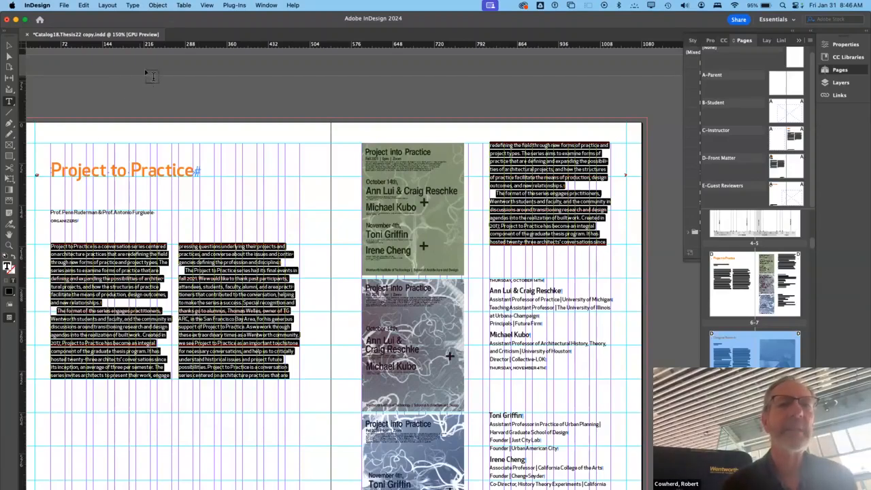
- Deselect the story text and move the green Project into Practice poster so it overlaps the threaded text frame beside it
click(158, 6)
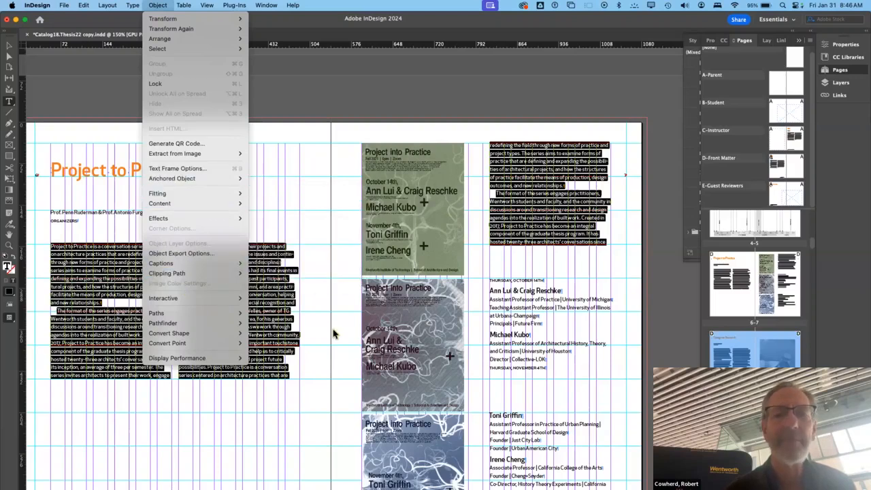
click(412, 227)
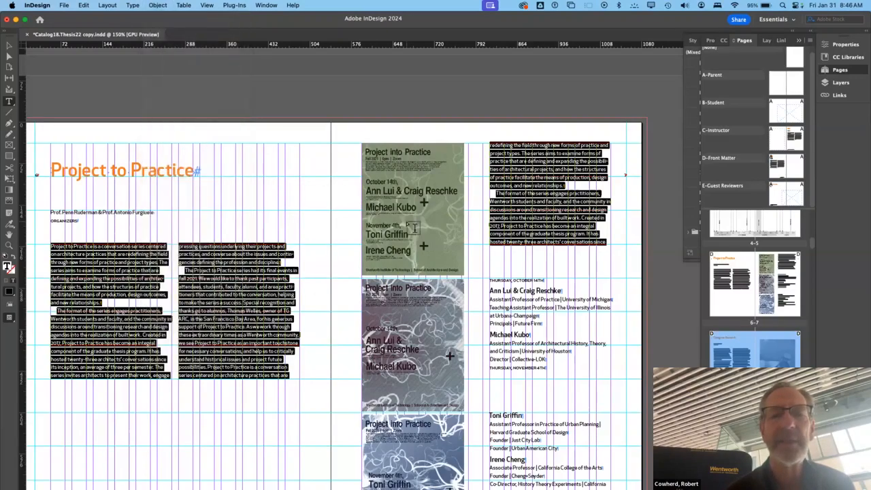
click(413, 228)
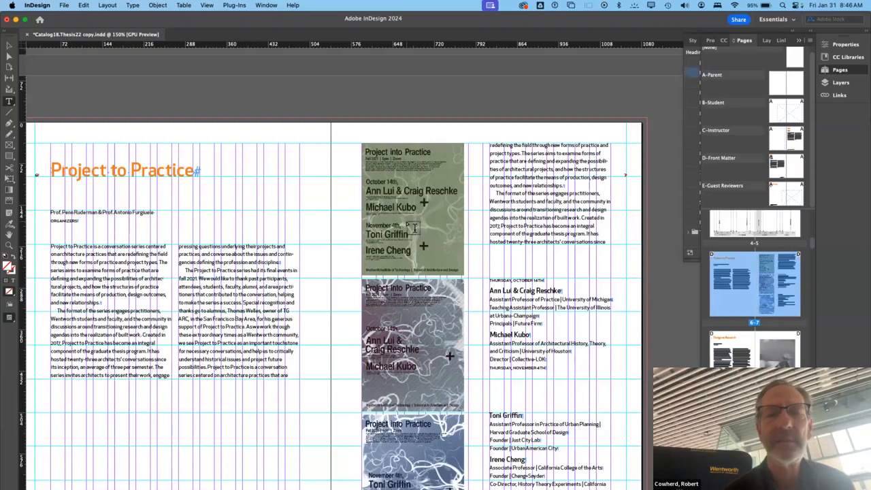
click(10, 45)
drag(432, 184, 500, 195)
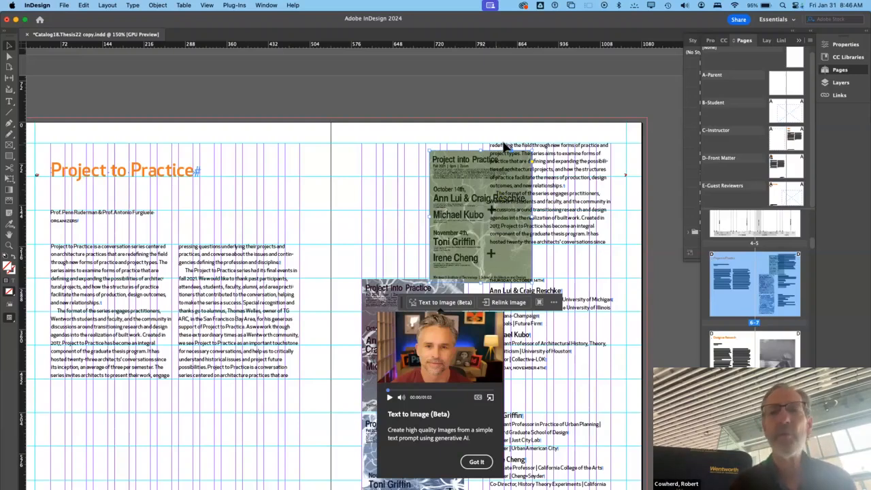
- Look through the object and window commands for a text wrap setting for the poster, trying Object Layer Options
click(159, 6)
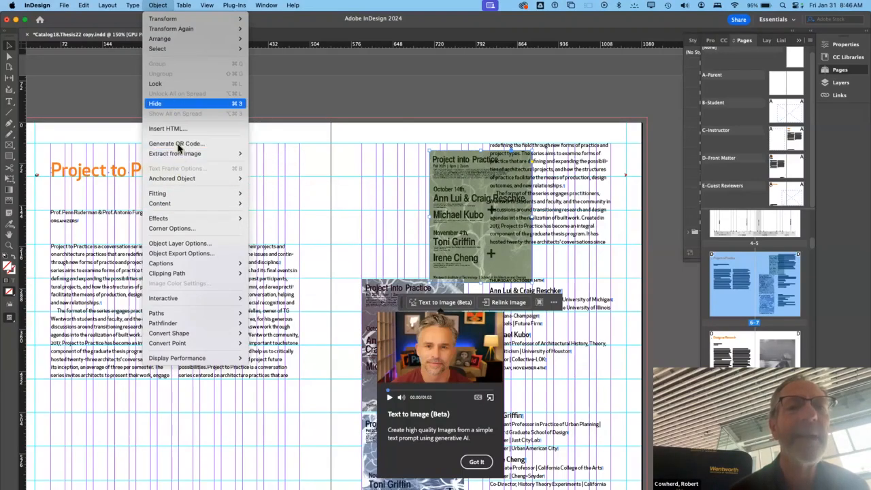
mouse_move(182, 198)
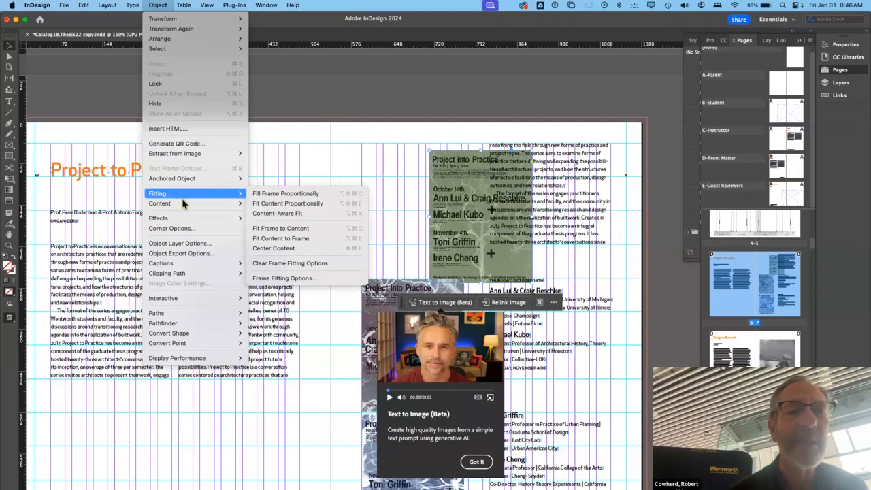
mouse_move(182, 220)
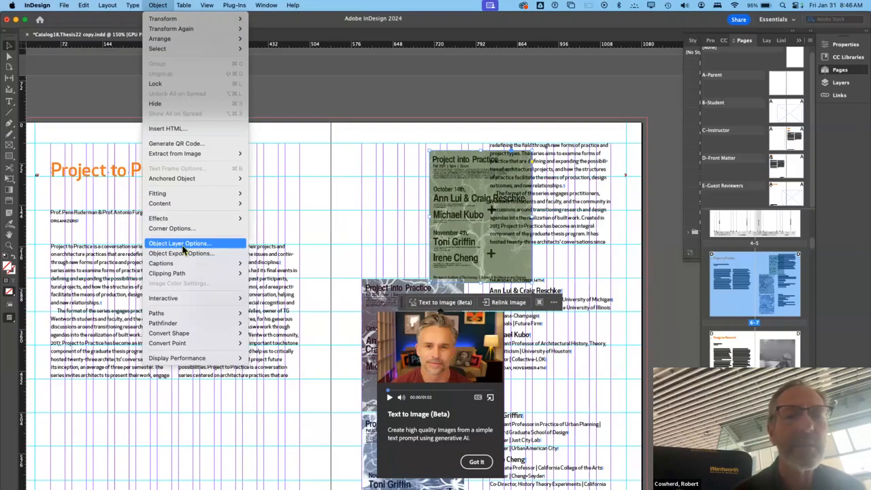
click(180, 243)
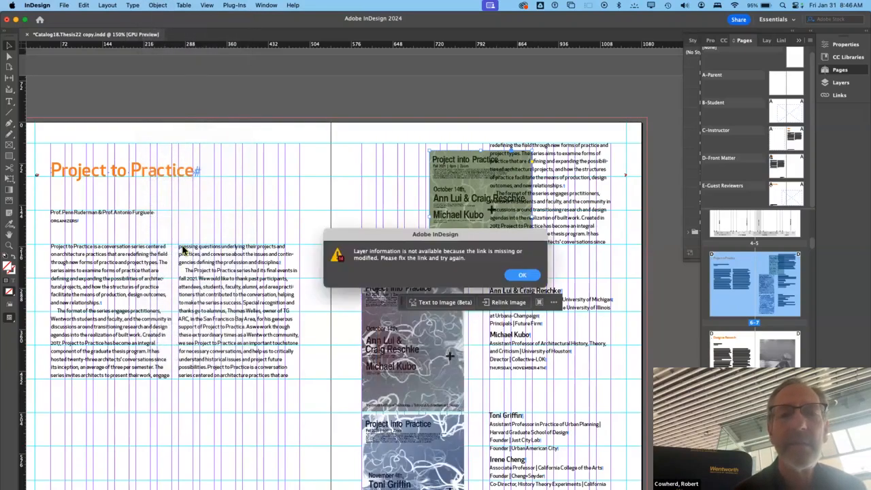
click(523, 276)
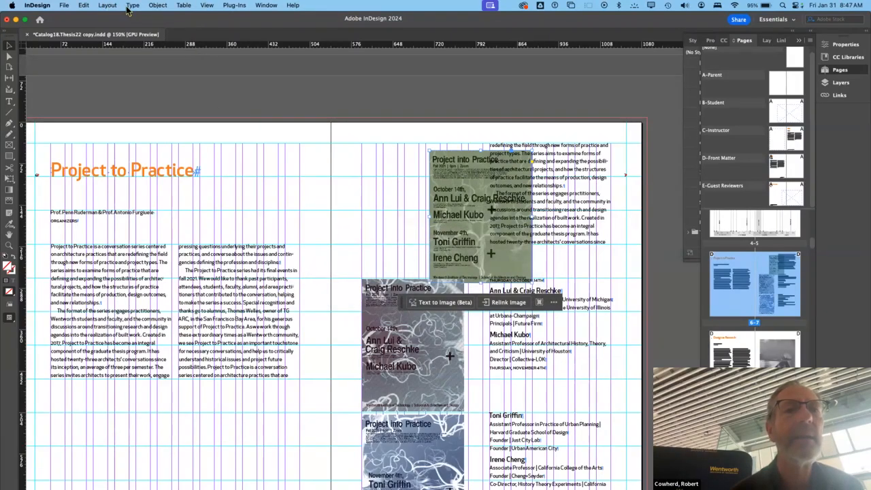
click(158, 6)
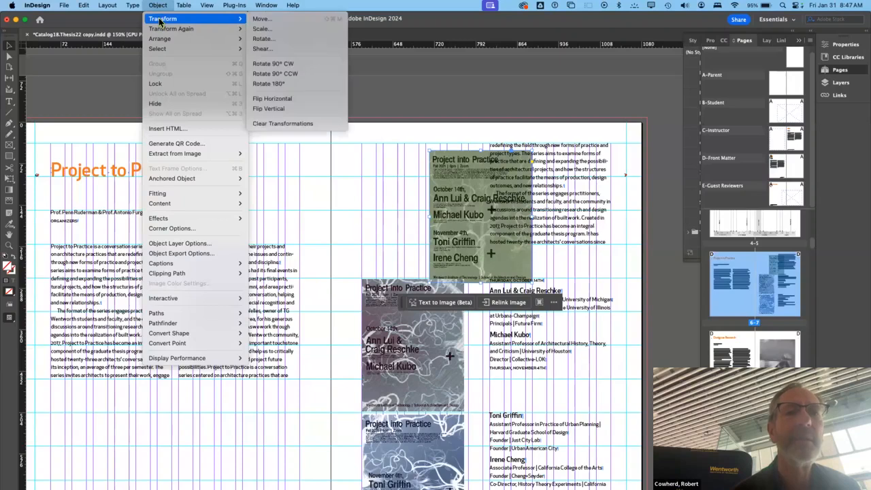
mouse_move(160, 40)
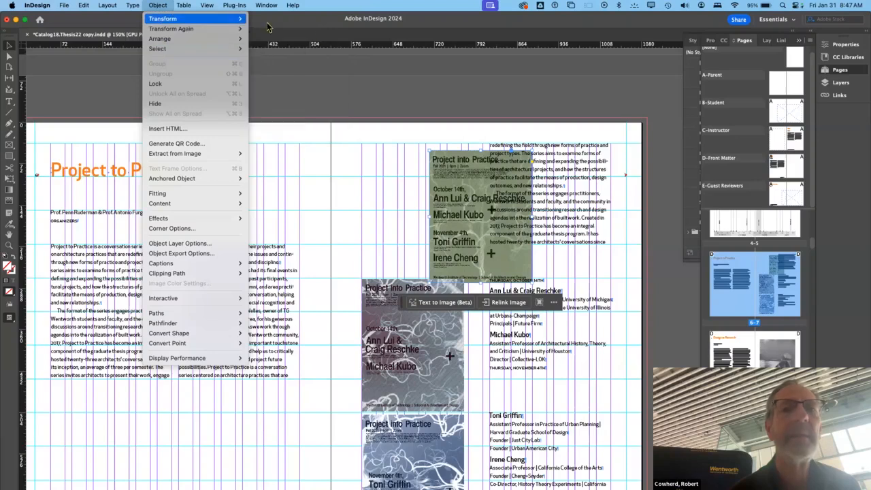
mouse_move(159, 6)
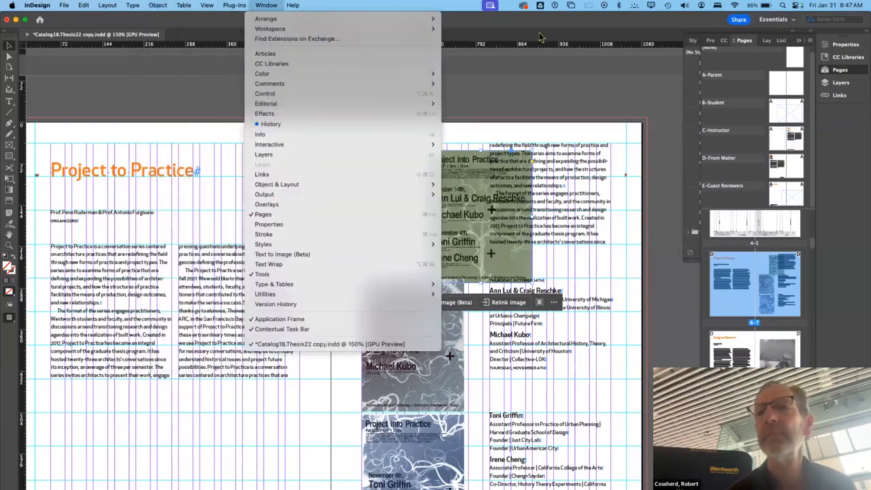
mouse_move(292, 5)
- Set the green poster's text wrap to Wrap around bounding box, check the result deselected, and reselect the poster
click(842, 47)
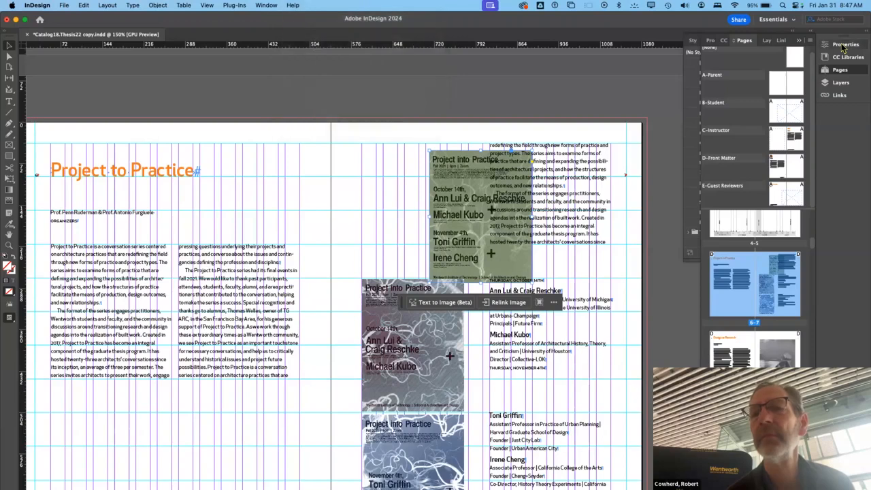
click(842, 46)
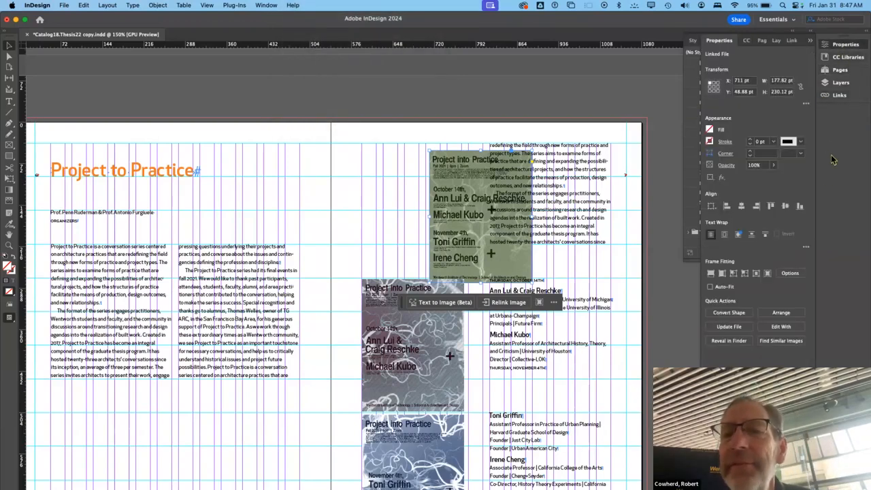
click(724, 235)
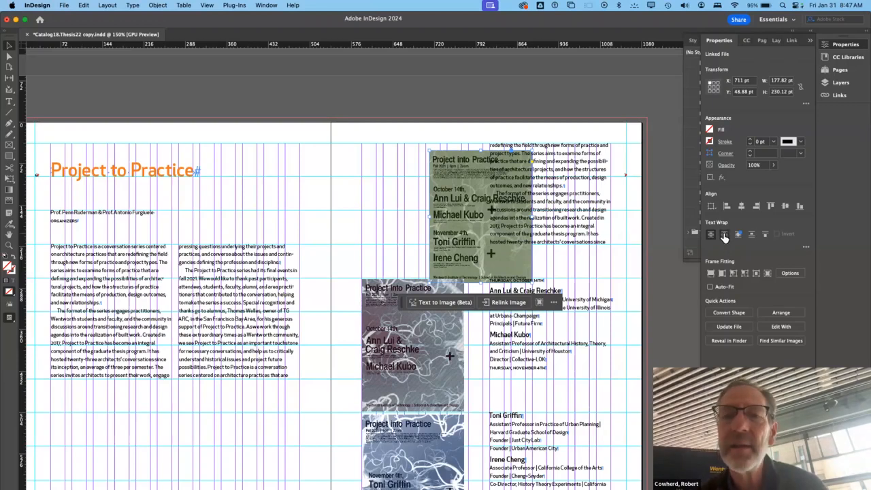
click(381, 102)
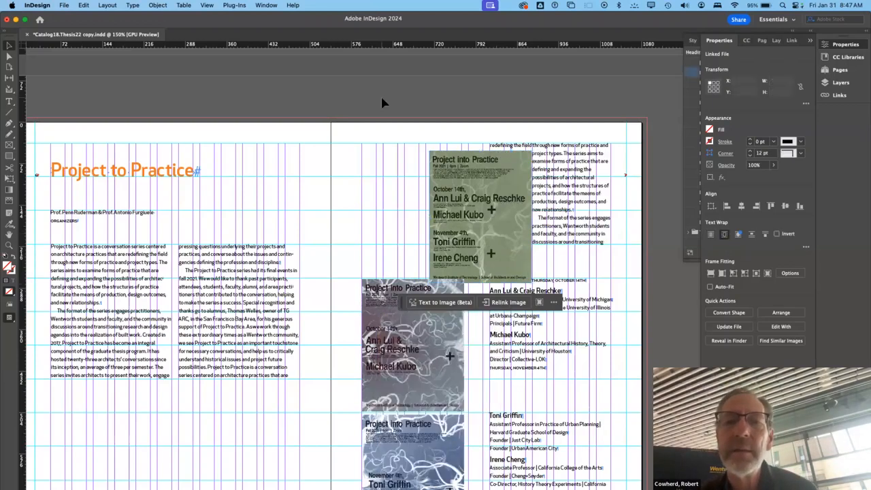
click(495, 199)
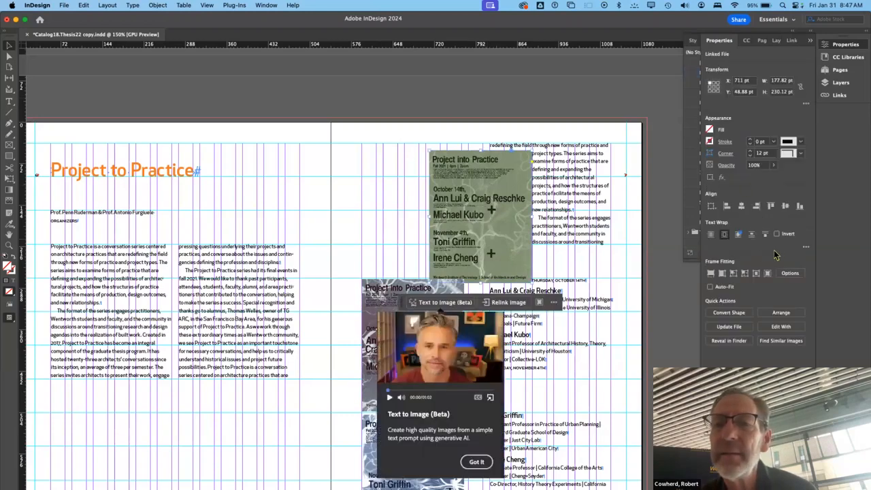